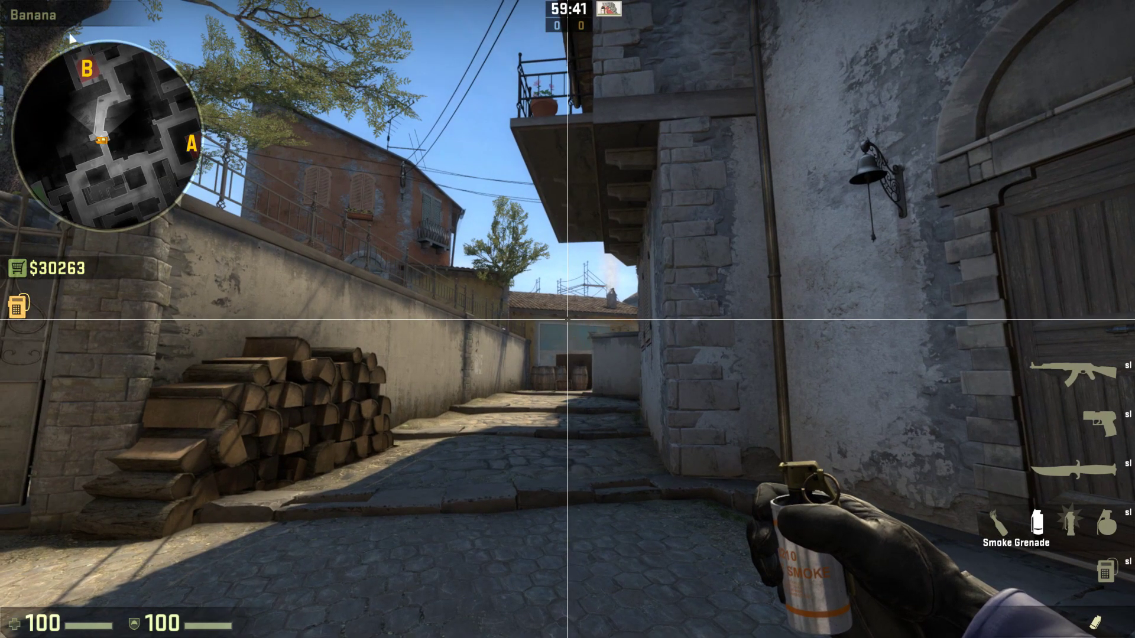
pyautogui.press('w')
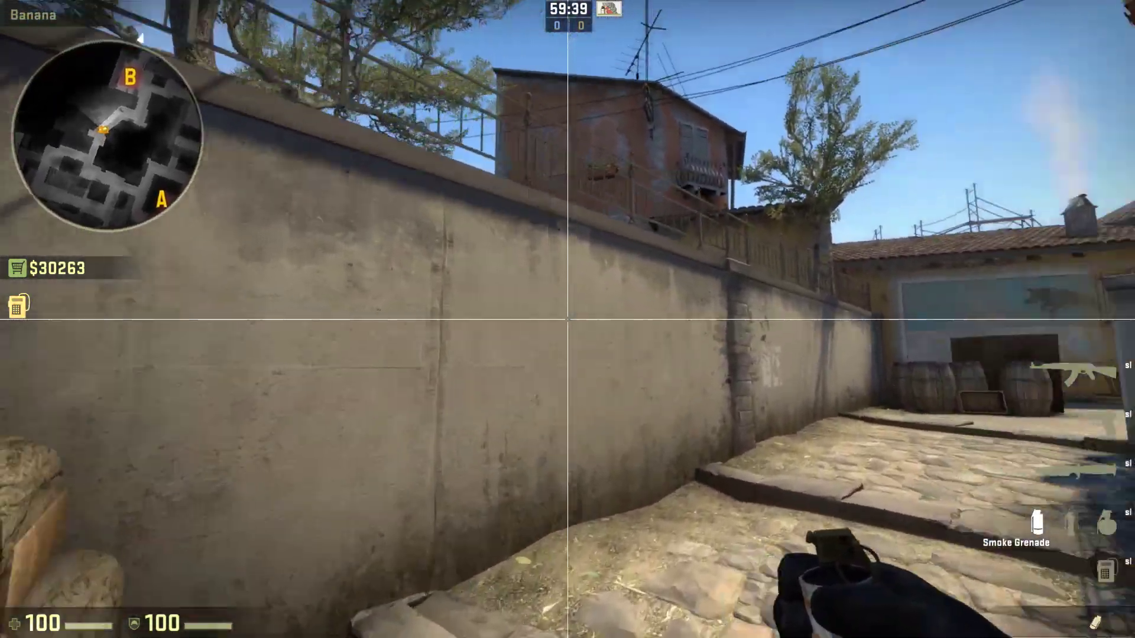
pyautogui.click(567, 320)
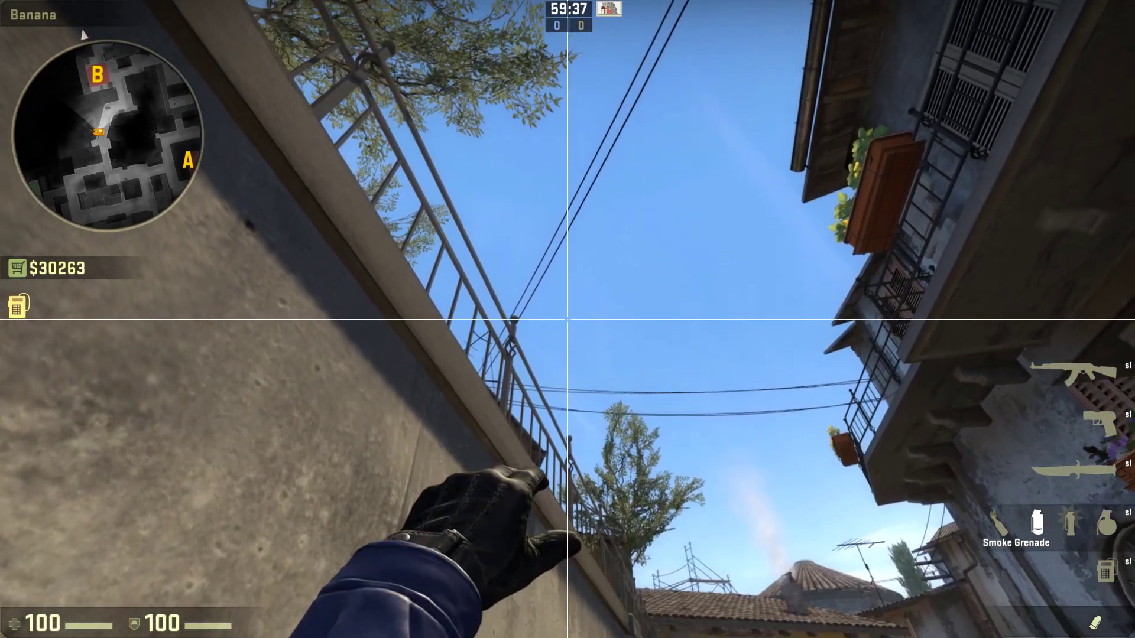
pyautogui.press('3')
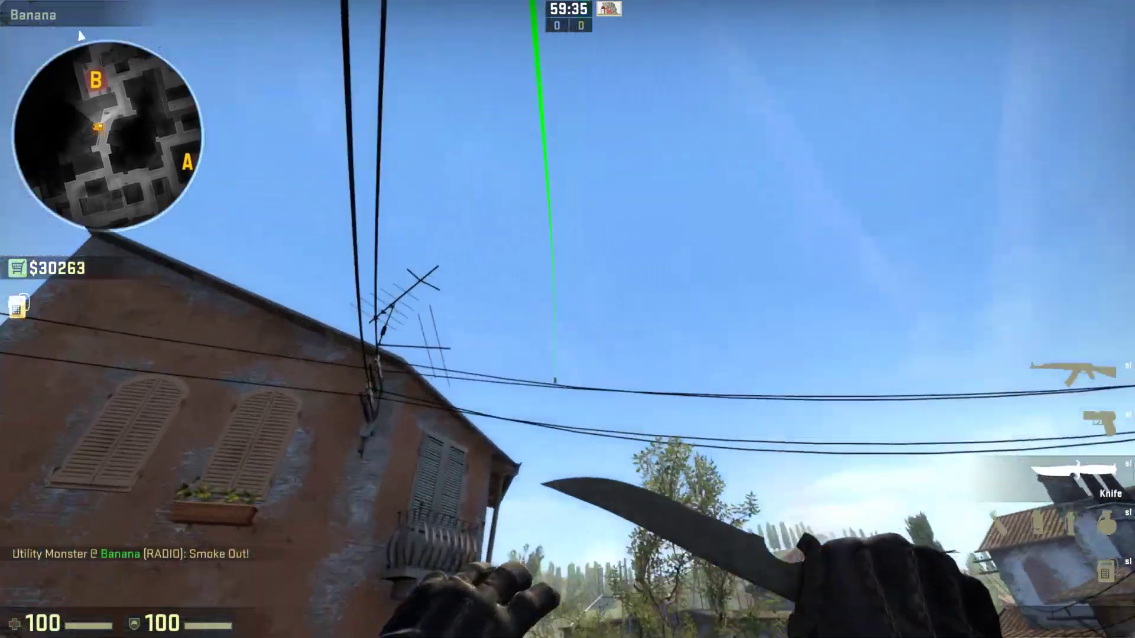
pyautogui.press('w')
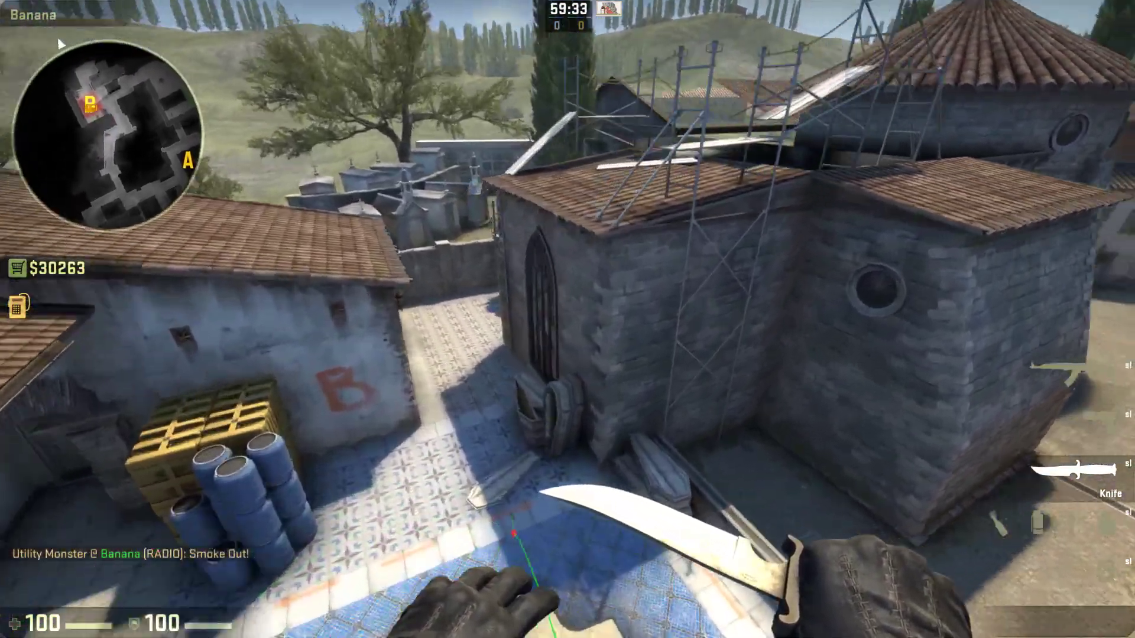
pyautogui.press('w')
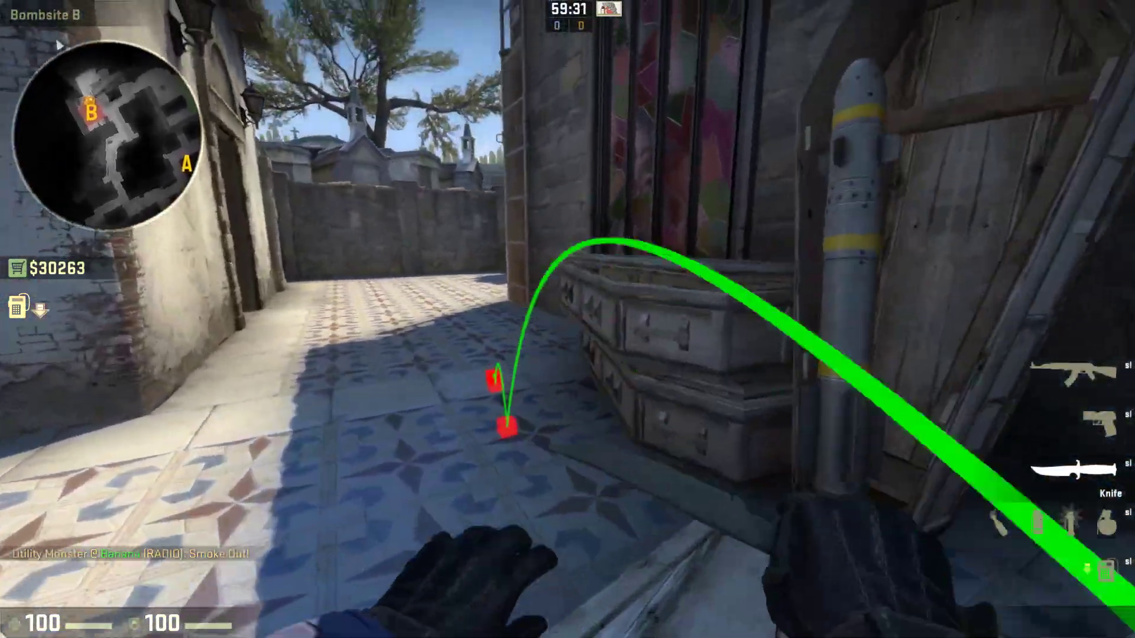
pyautogui.press('s')
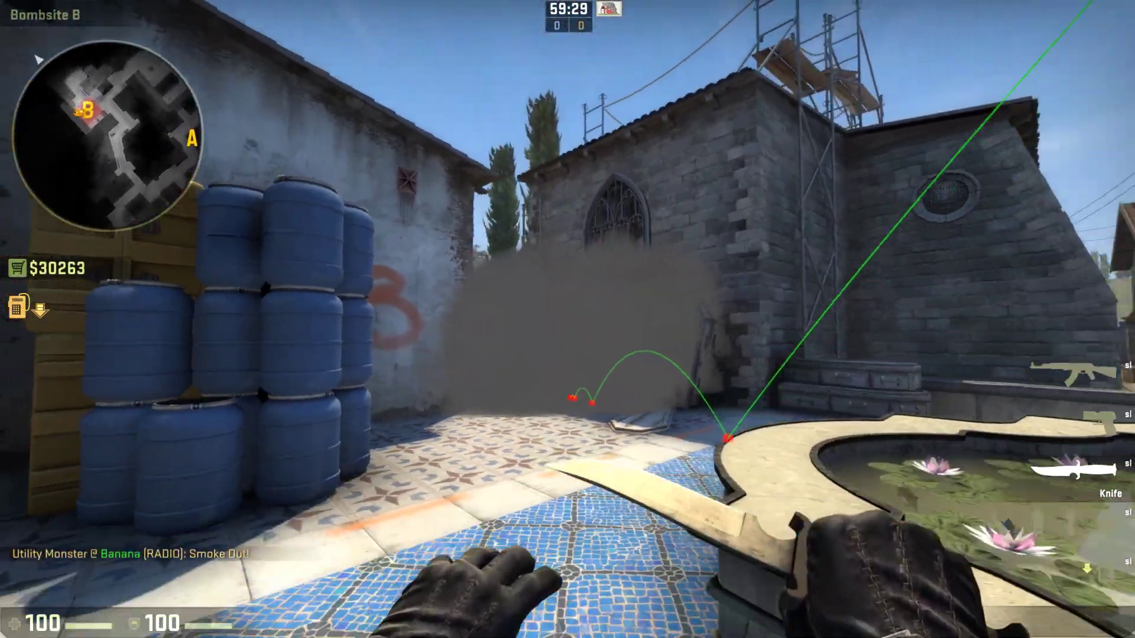
pyautogui.press('w')
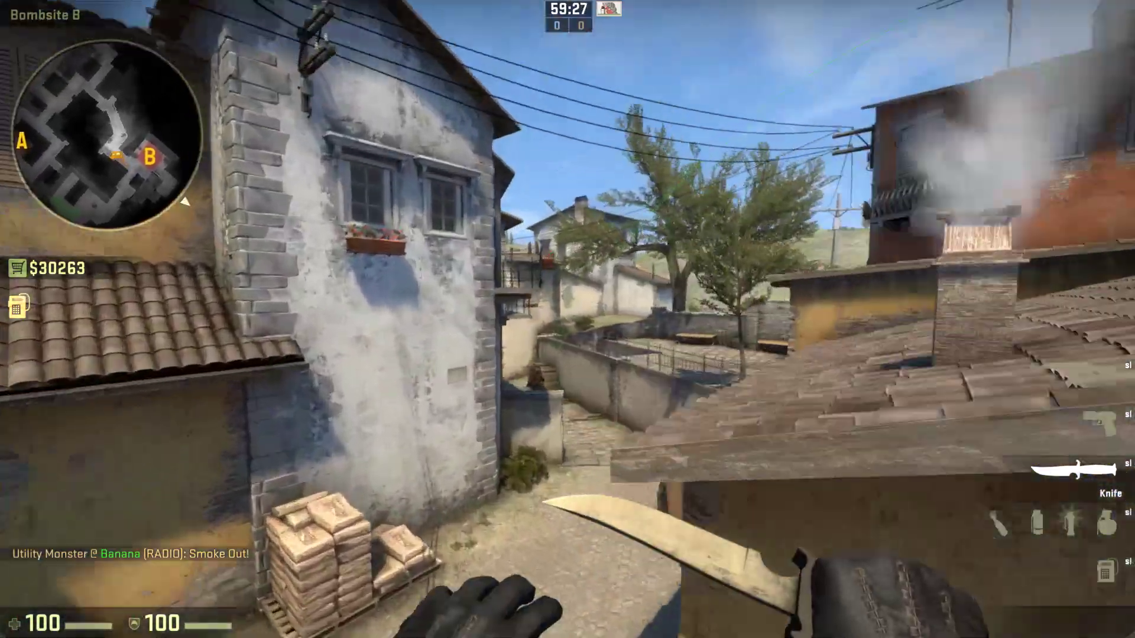
pyautogui.press('4')
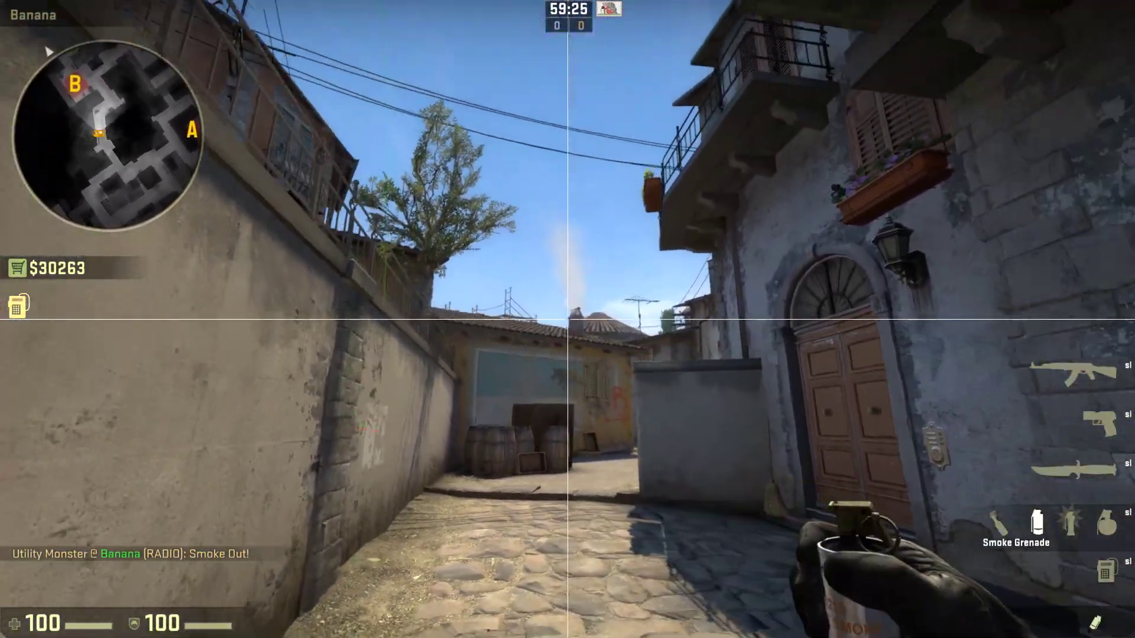
pyautogui.press('a')
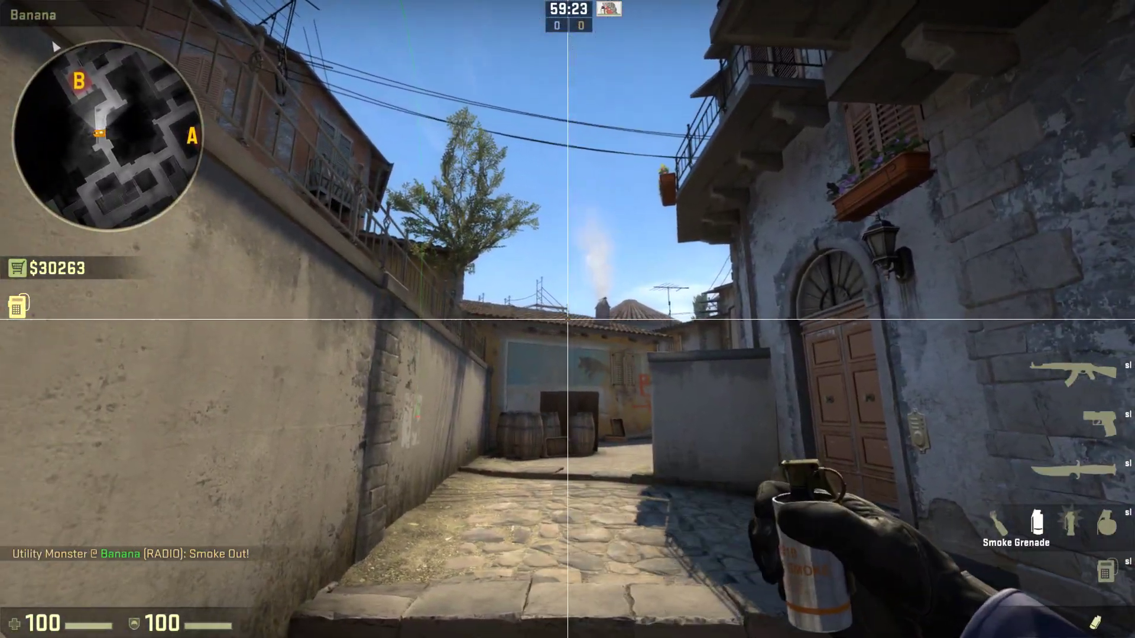
pyautogui.press('s')
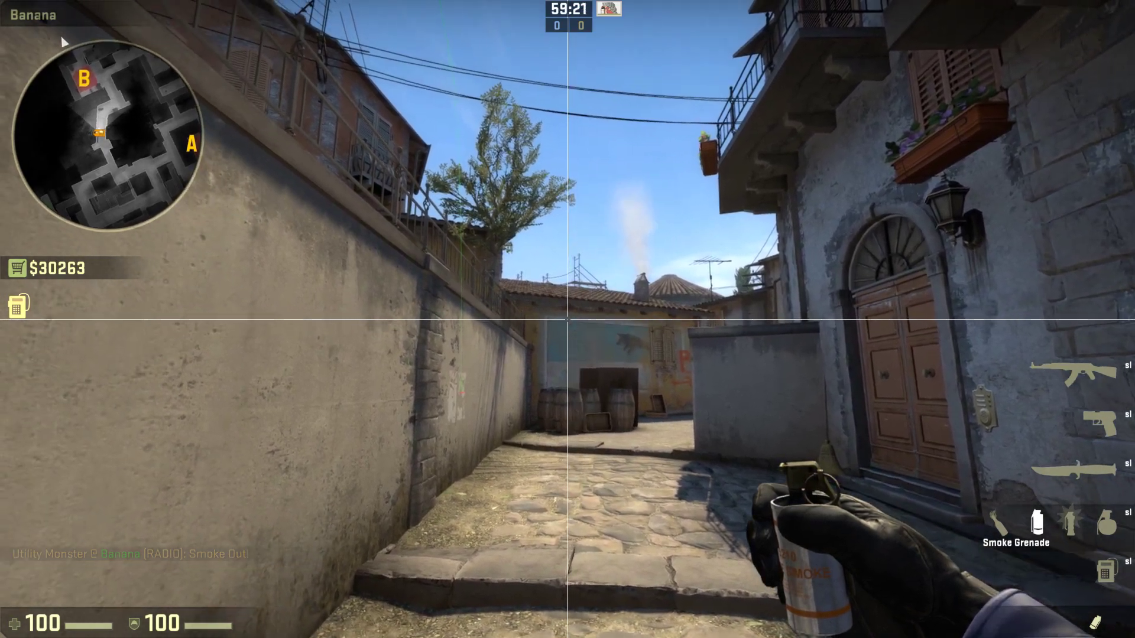
pyautogui.press('1')
pyautogui.press('4')
pyautogui.press('w')
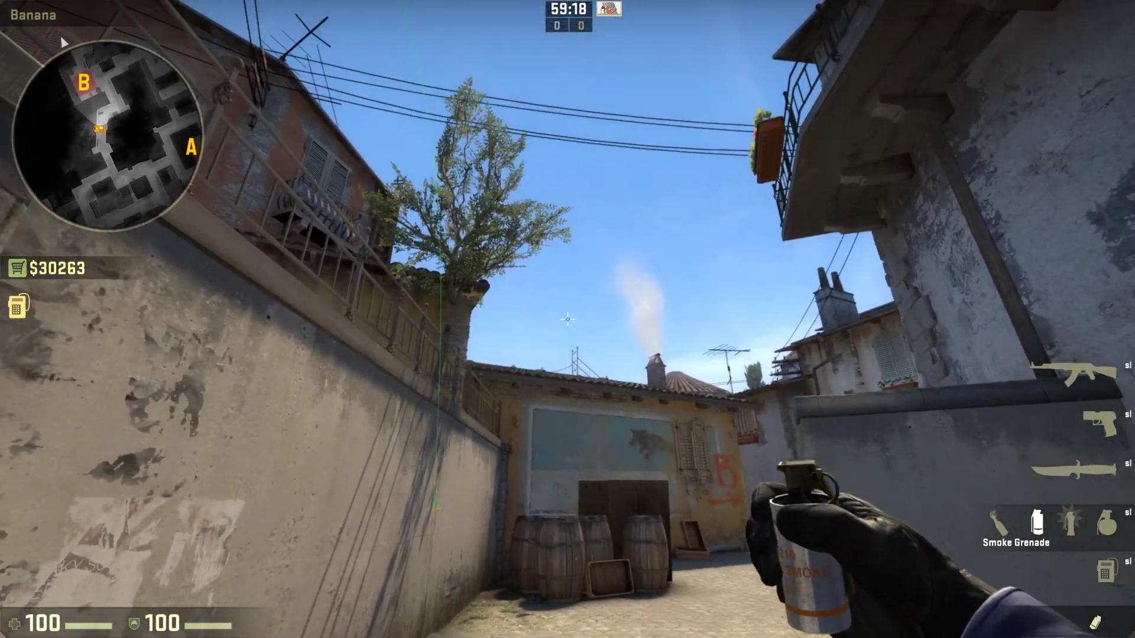
pyautogui.click(567, 319)
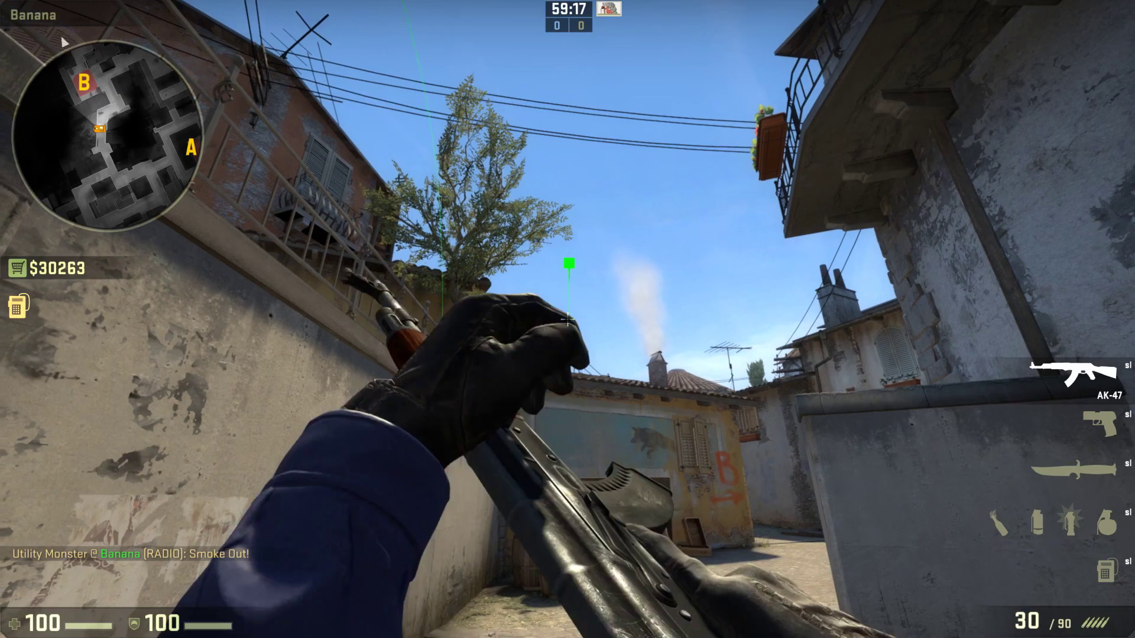
pyautogui.press('d')
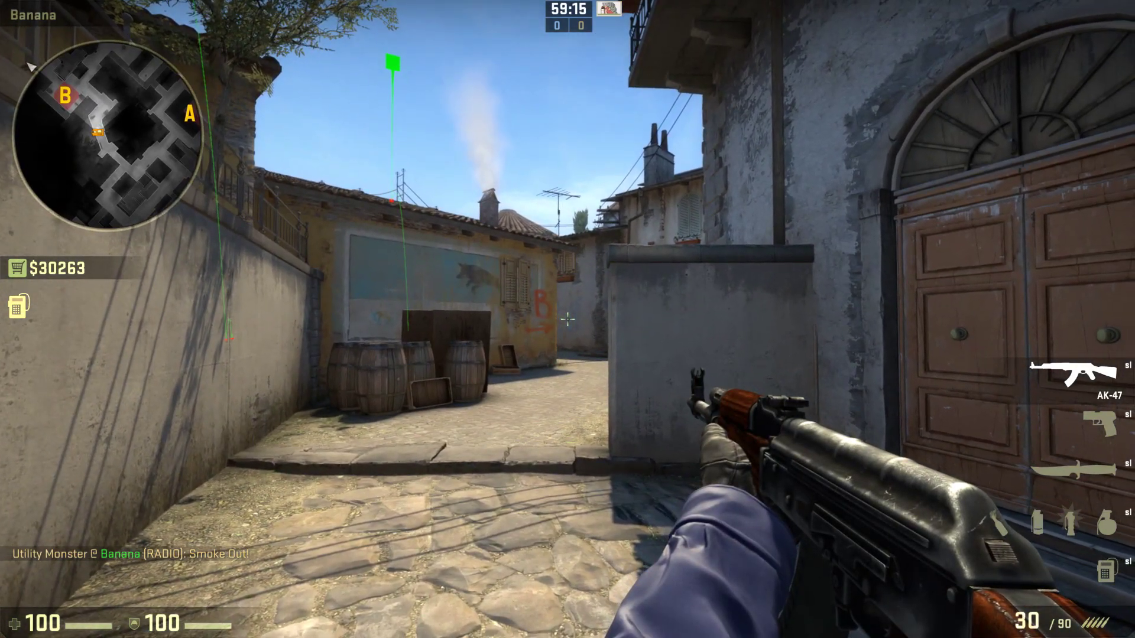
pyautogui.press('w')
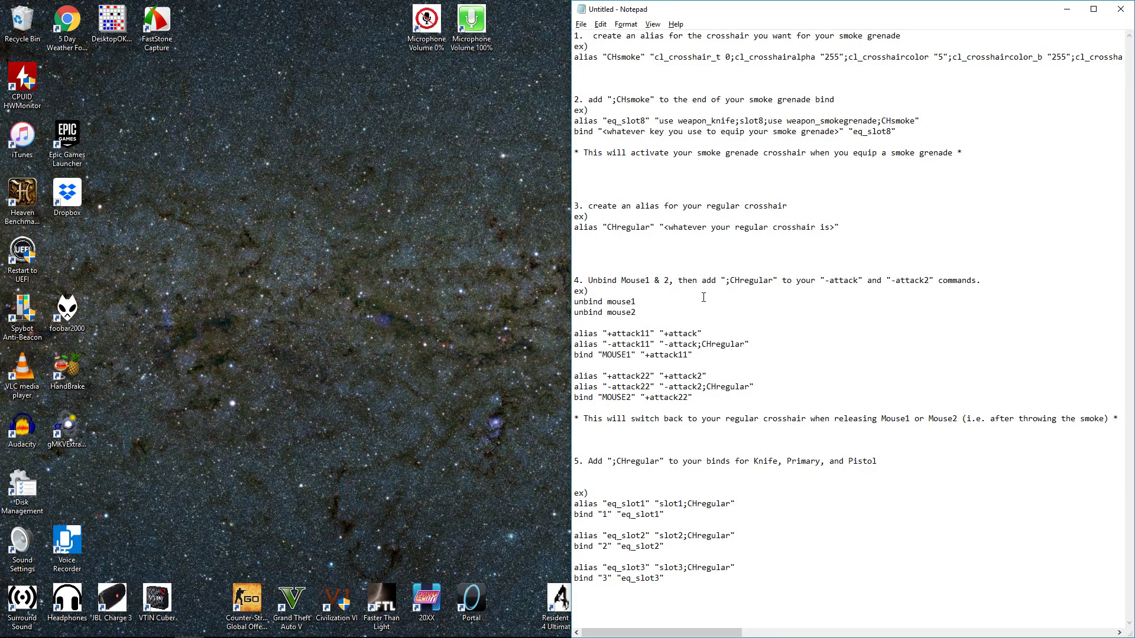
# - Browse the C: drive to Games\Steam\steamapps\common\Counter-Strike Global Offensive\csgo\cfg and select the autoexec file
pyautogui.click(102, 630)
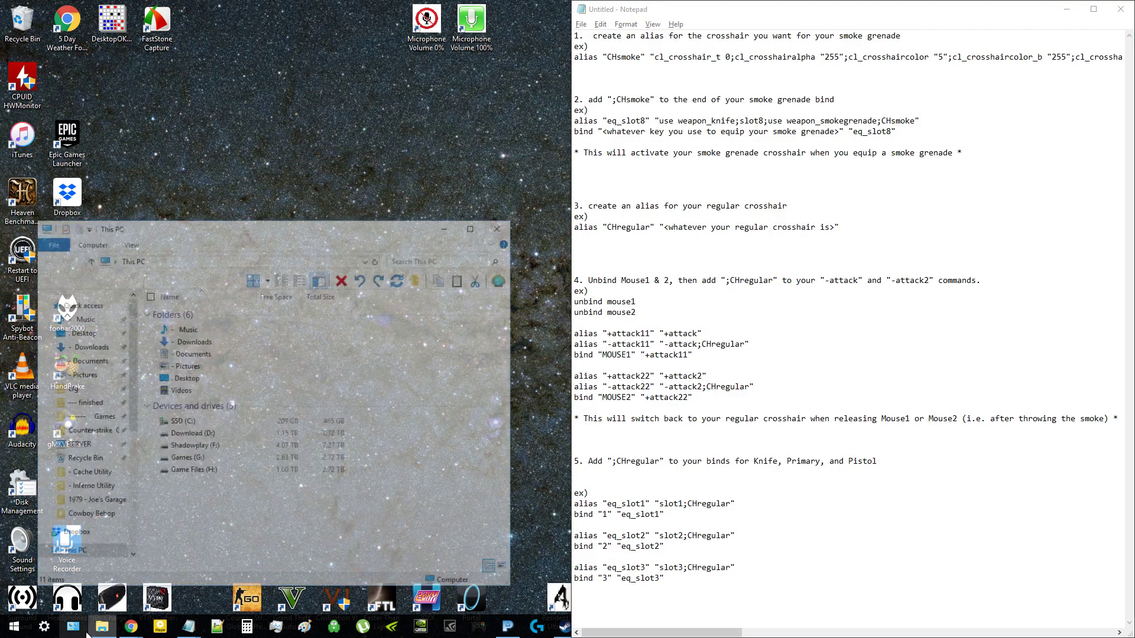
pyautogui.click(183, 434)
pyautogui.doubleClick(177, 423)
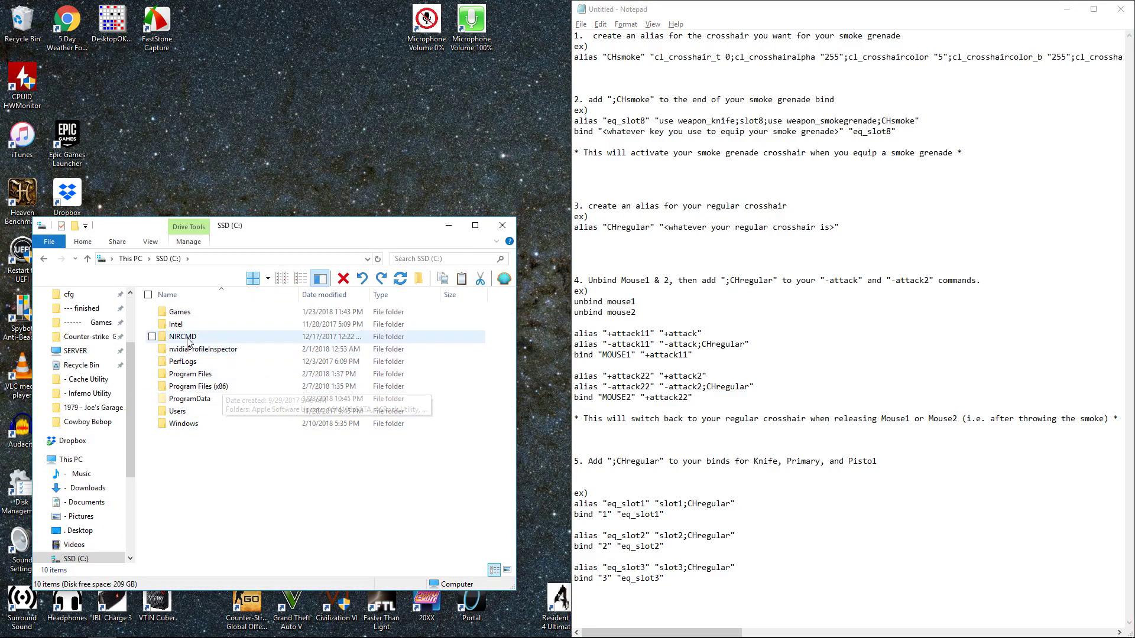
pyautogui.doubleClick(179, 312)
pyautogui.doubleClick(178, 338)
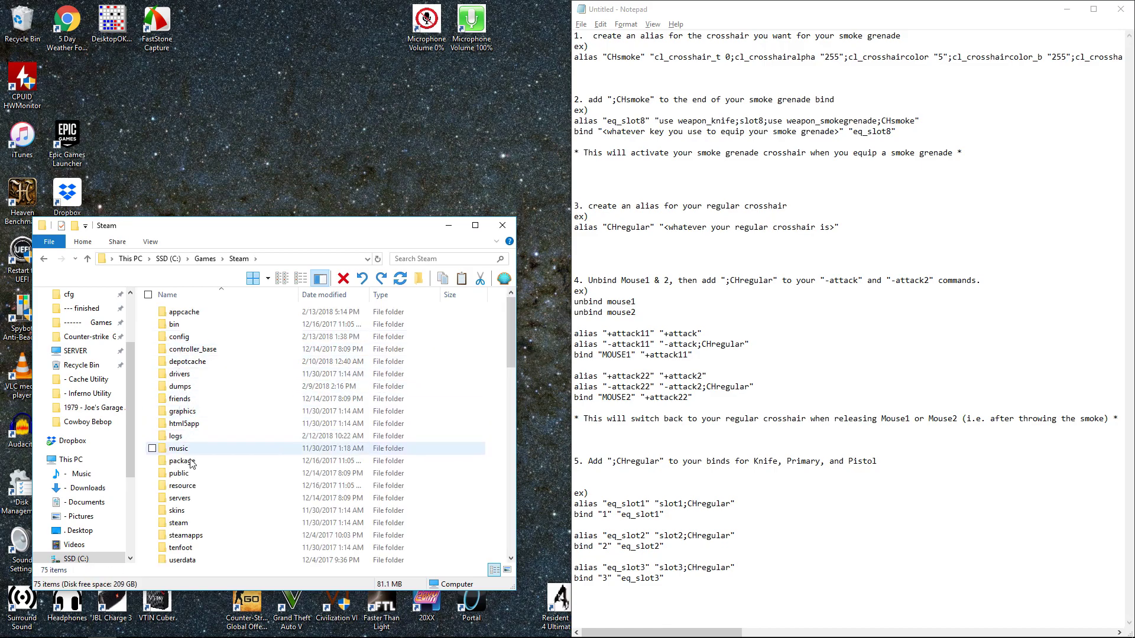
pyautogui.doubleClick(179, 535)
pyautogui.doubleClick(179, 313)
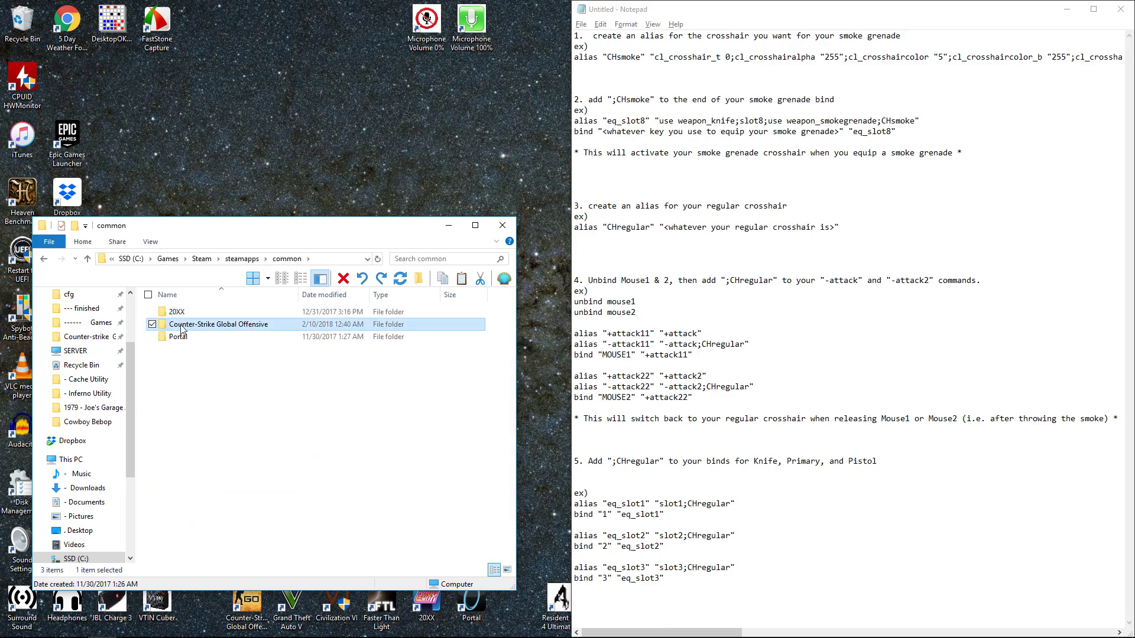
pyautogui.doubleClick(180, 324)
pyautogui.doubleClick(181, 325)
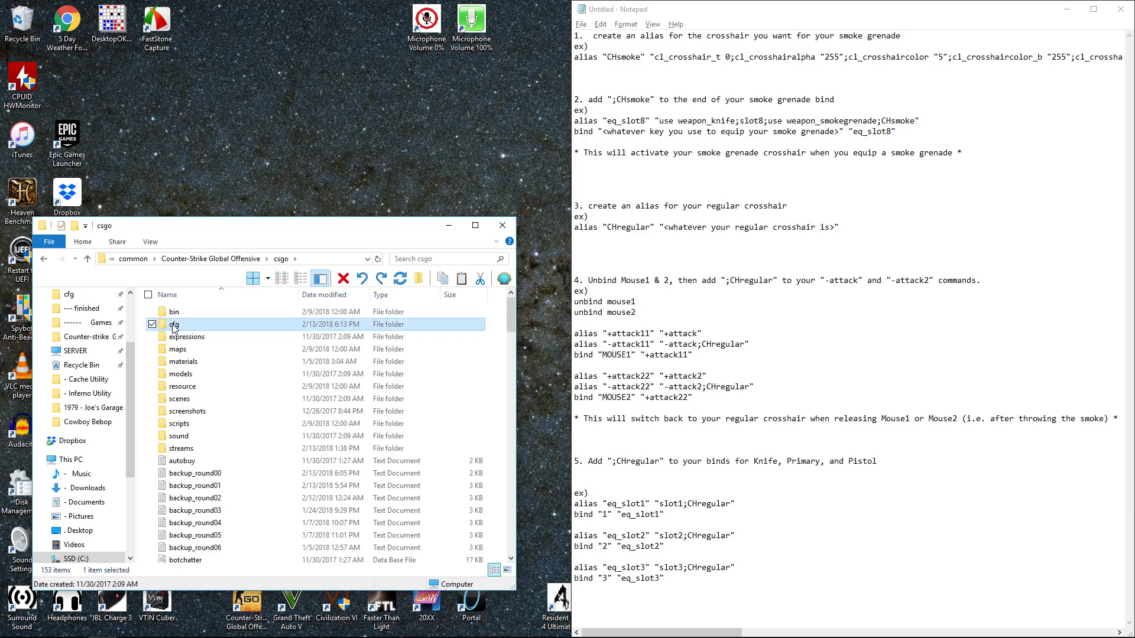
pyautogui.doubleClick(175, 324)
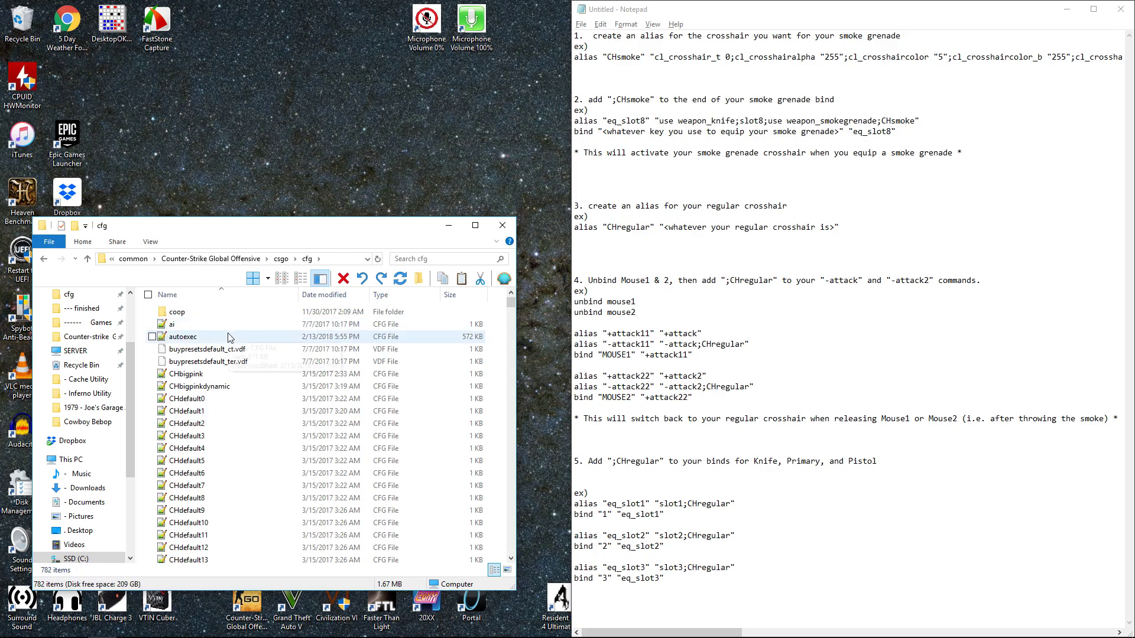
pyautogui.click(183, 337)
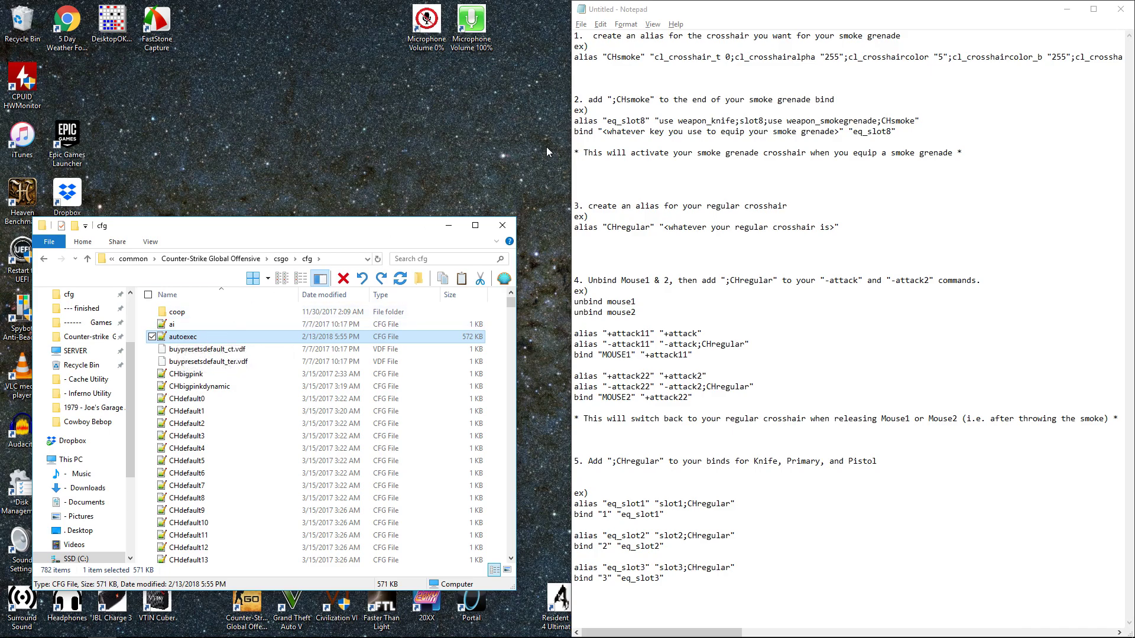
# - Review the smoke crosshair alias in instruction 1, highlighting the name CHsmoke and its crosshair settings
pyautogui.click(575, 57)
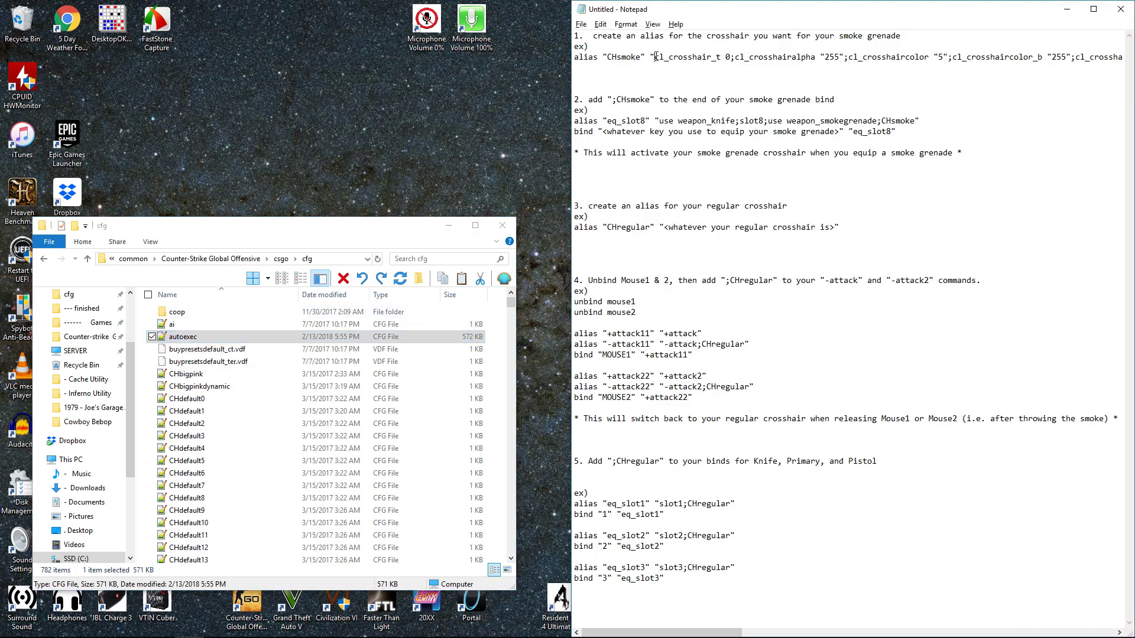
pyautogui.moveTo(655, 57); pyautogui.dragTo(556, 54)
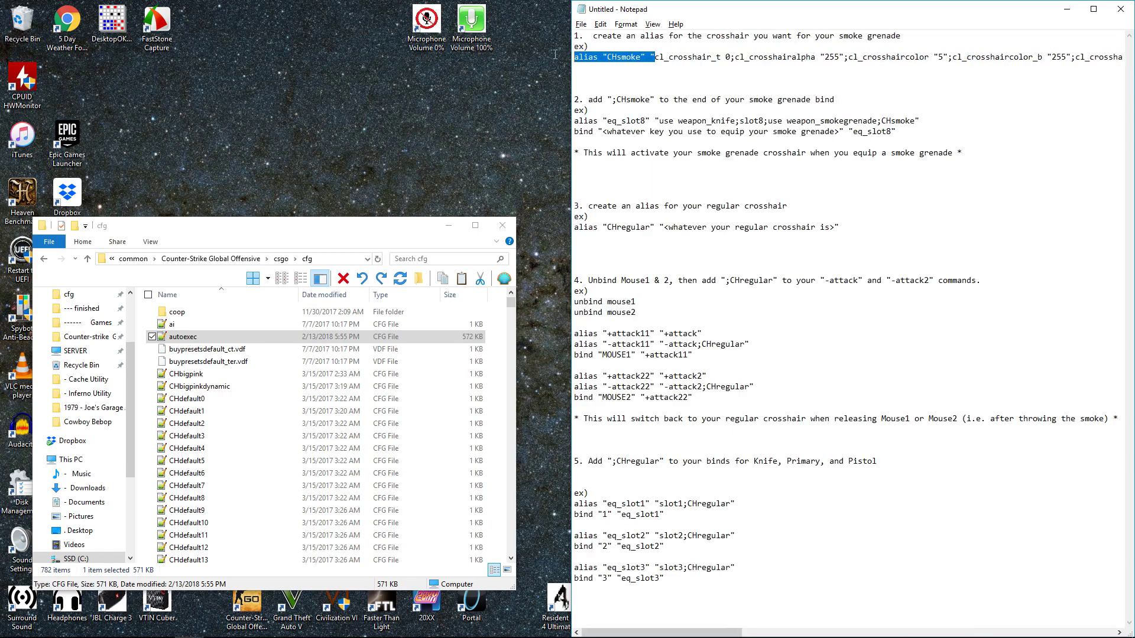
pyautogui.click(693, 56)
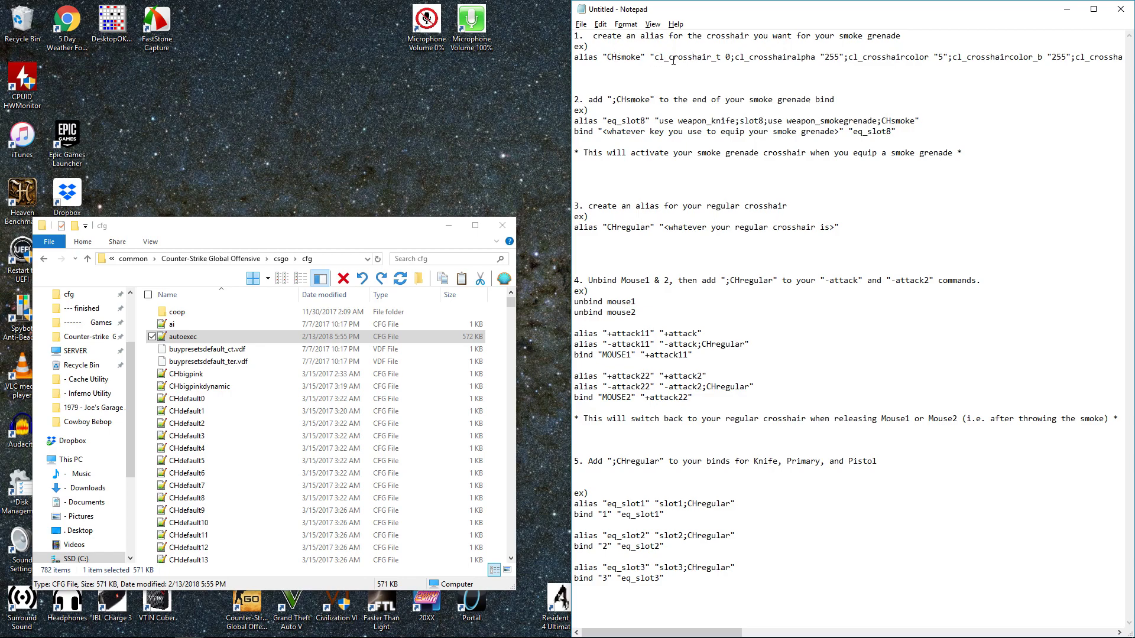
pyautogui.moveTo(655, 58); pyautogui.dragTo(894, 65)
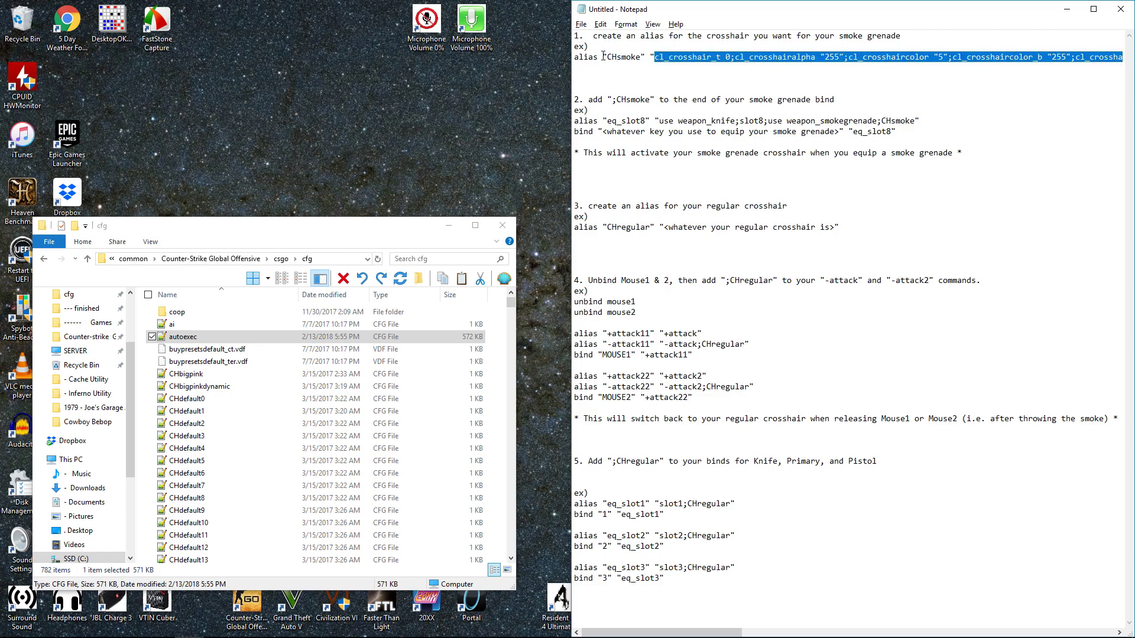
pyautogui.moveTo(607, 56); pyautogui.dragTo(642, 57)
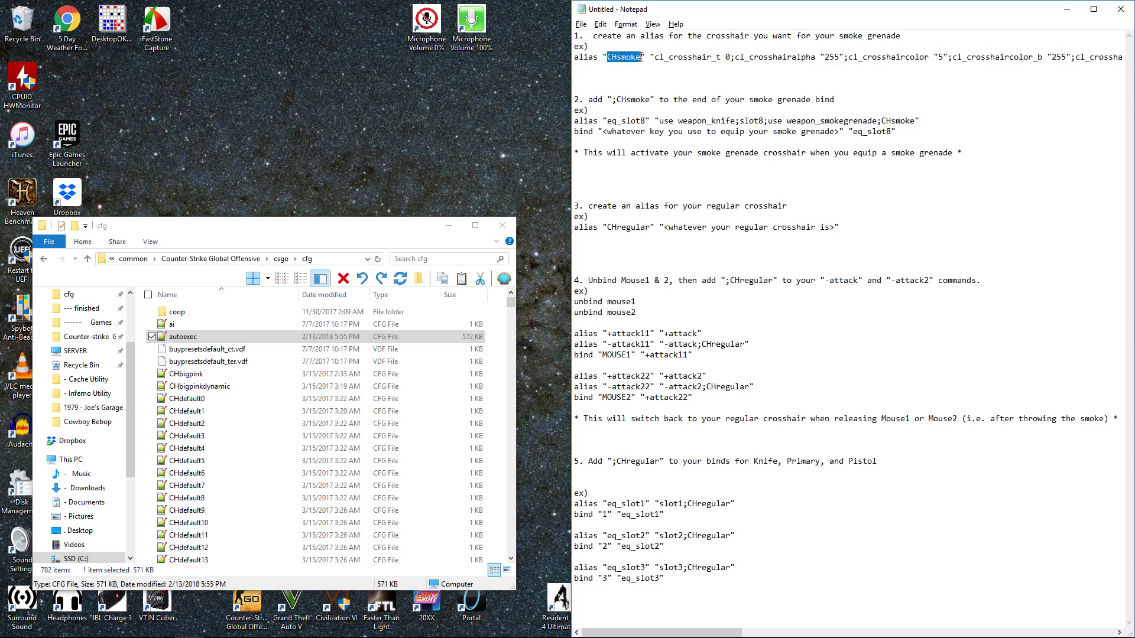
pyautogui.click(608, 56)
pyautogui.moveTo(610, 57); pyautogui.dragTo(640, 57)
pyautogui.moveTo(654, 57); pyautogui.dragTo(574, 84)
pyautogui.click(640, 88)
# - Review instruction 2, highlighting ";CHsmoke", the eq_slot8 alias parts and the smoke grenade key bind line
pyautogui.moveTo(613, 99); pyautogui.dragTo(651, 99)
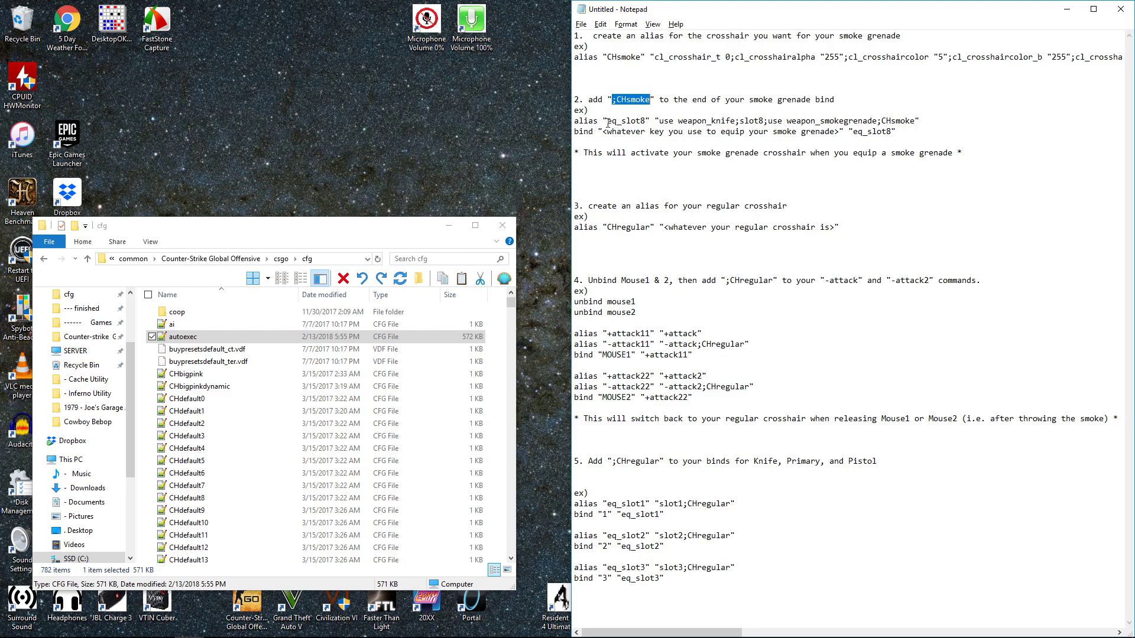
pyautogui.moveTo(607, 122); pyautogui.dragTo(648, 120)
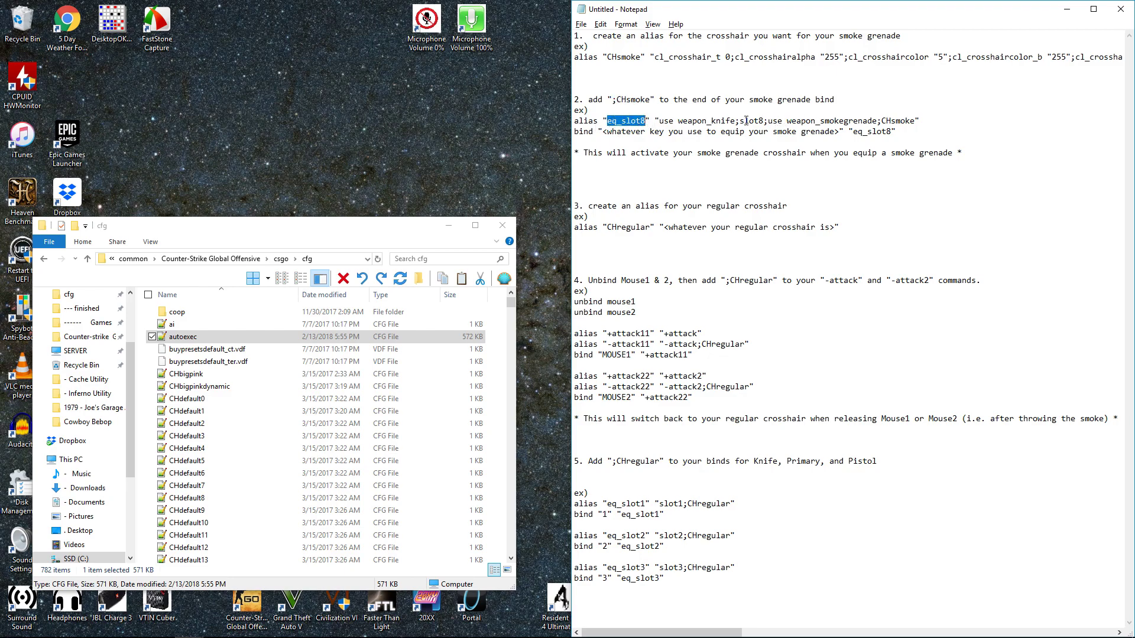
pyautogui.moveTo(740, 121); pyautogui.dragTo(764, 118)
pyautogui.moveTo(877, 120); pyautogui.dragTo(914, 120)
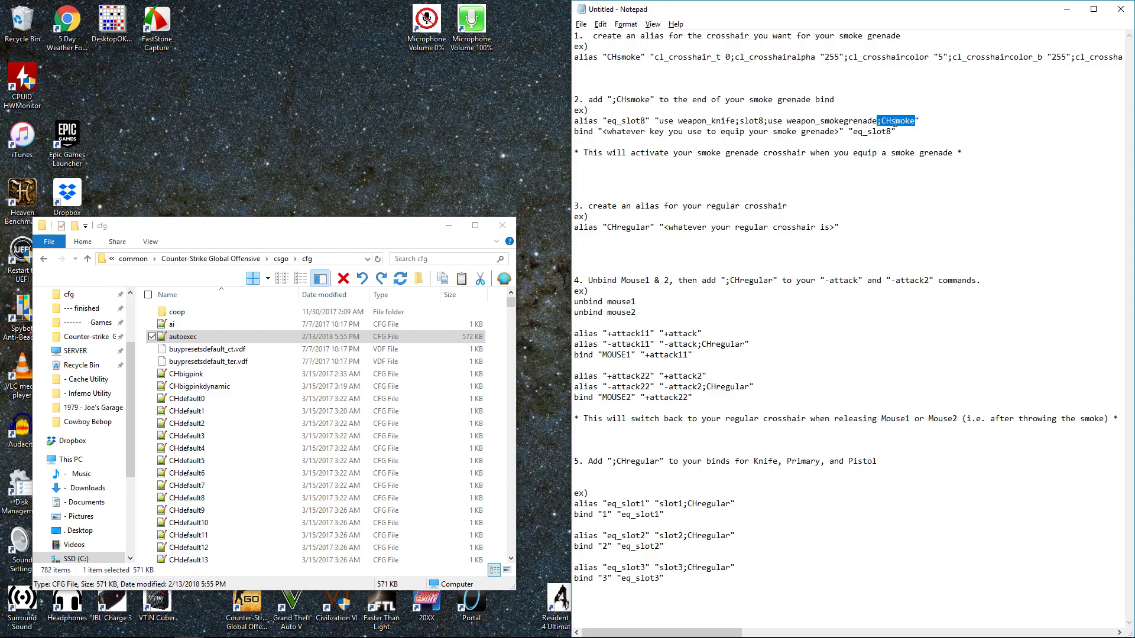
pyautogui.moveTo(579, 131); pyautogui.dragTo(905, 134)
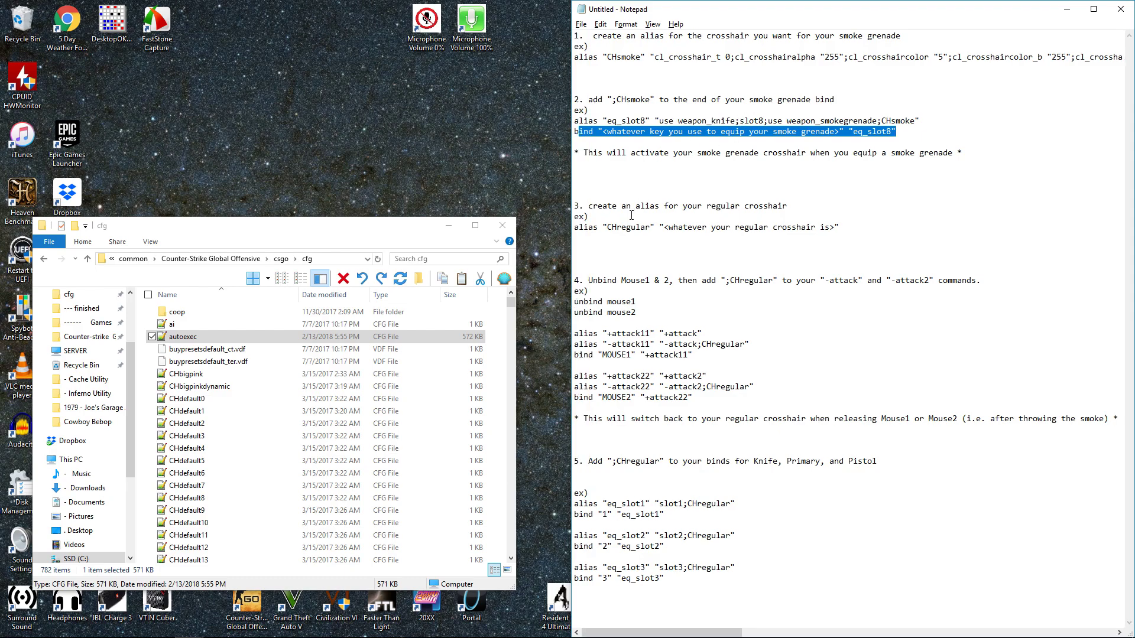
# - Review the regular crosshair alias in instruction 3, highlighting the name CHregular and its crosshair placeholder
pyautogui.moveTo(608, 227); pyautogui.dragTo(650, 227)
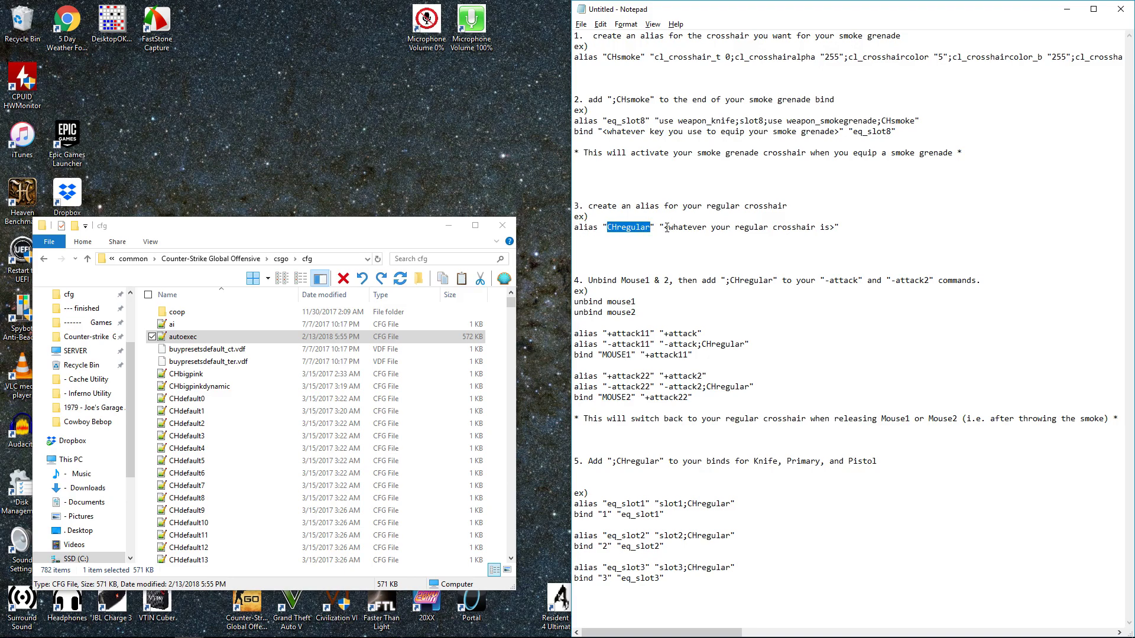
pyautogui.moveTo(664, 228); pyautogui.dragTo(836, 229)
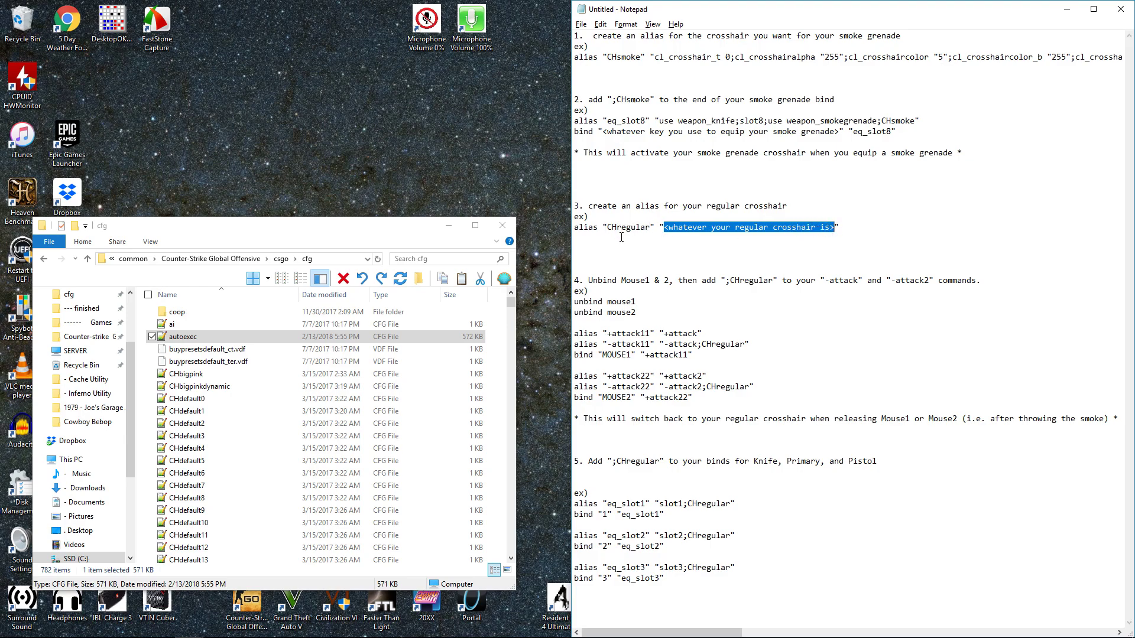
pyautogui.scroll(-1, 618, 270)
pyautogui.scroll(1, 621, 284)
# - Review instruction 4, highlighting ";CHregular" in the -attack and -attack2 aliases and the two mouse unbind lines
pyautogui.moveTo(698, 345); pyautogui.dragTo(743, 343)
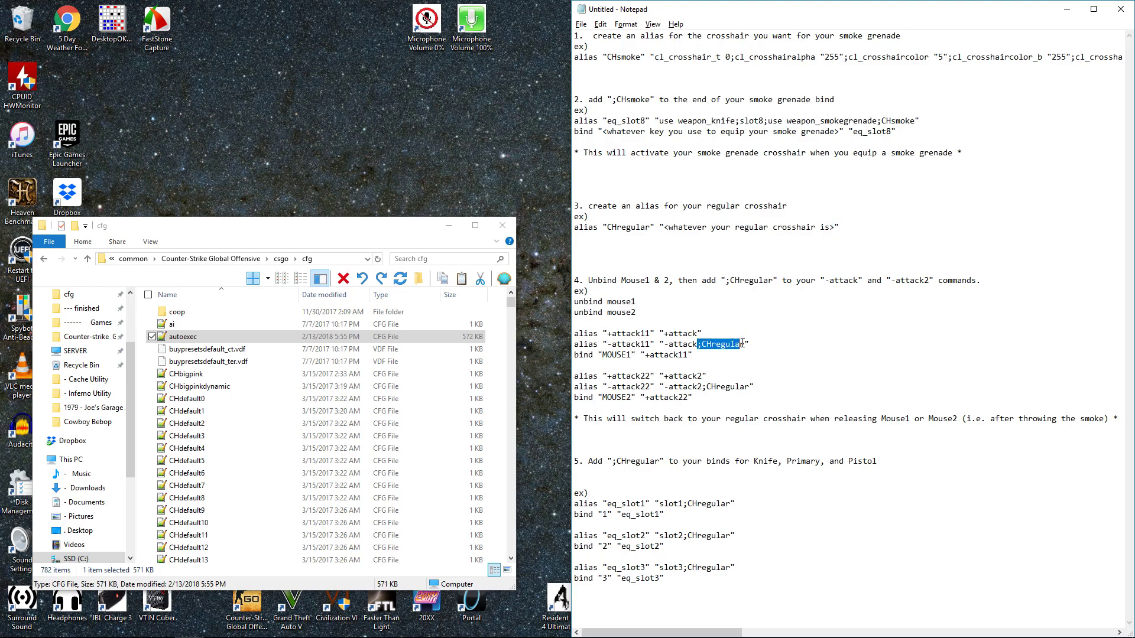
pyautogui.moveTo(668, 345); pyautogui.dragTo(701, 345)
pyautogui.moveTo(666, 387); pyautogui.dragTo(703, 389)
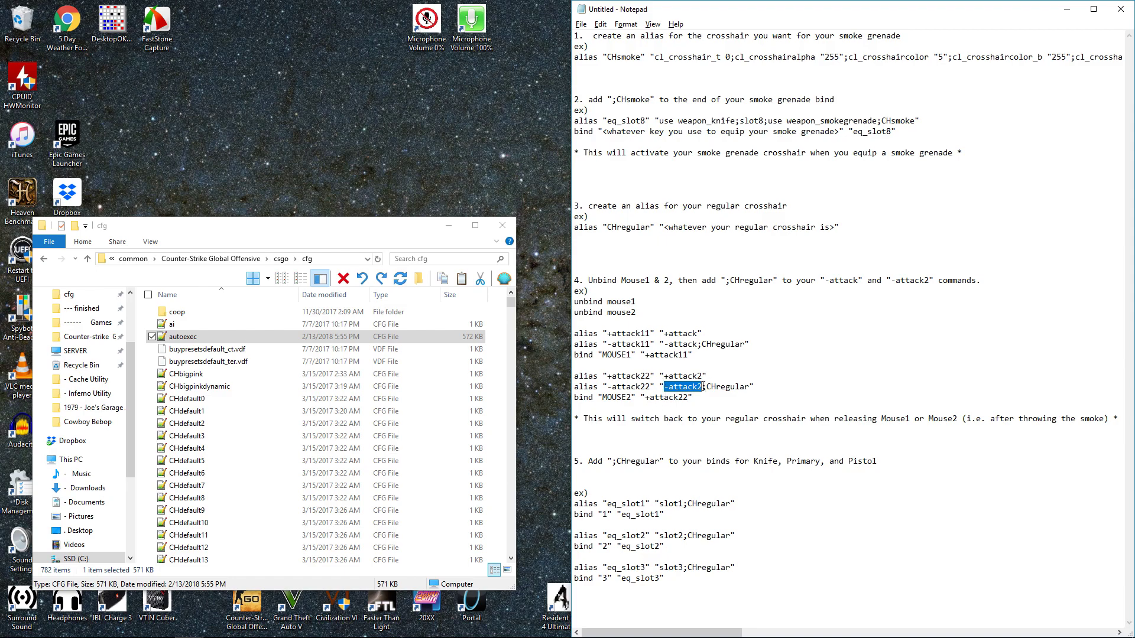
pyautogui.moveTo(704, 388); pyautogui.dragTo(751, 388)
pyautogui.click(644, 313)
pyautogui.moveTo(643, 312); pyautogui.dragTo(560, 302)
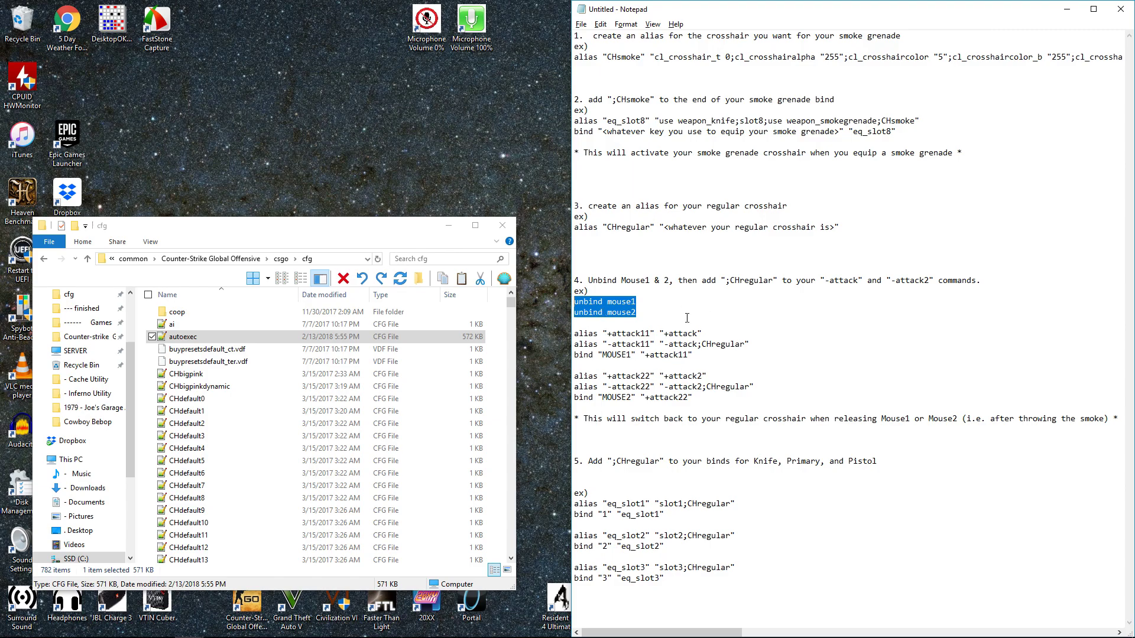
# - Review instruction 5, highlighting ";CHregular" as the addition to the knife, primary and pistol binds
pyautogui.click(755, 432)
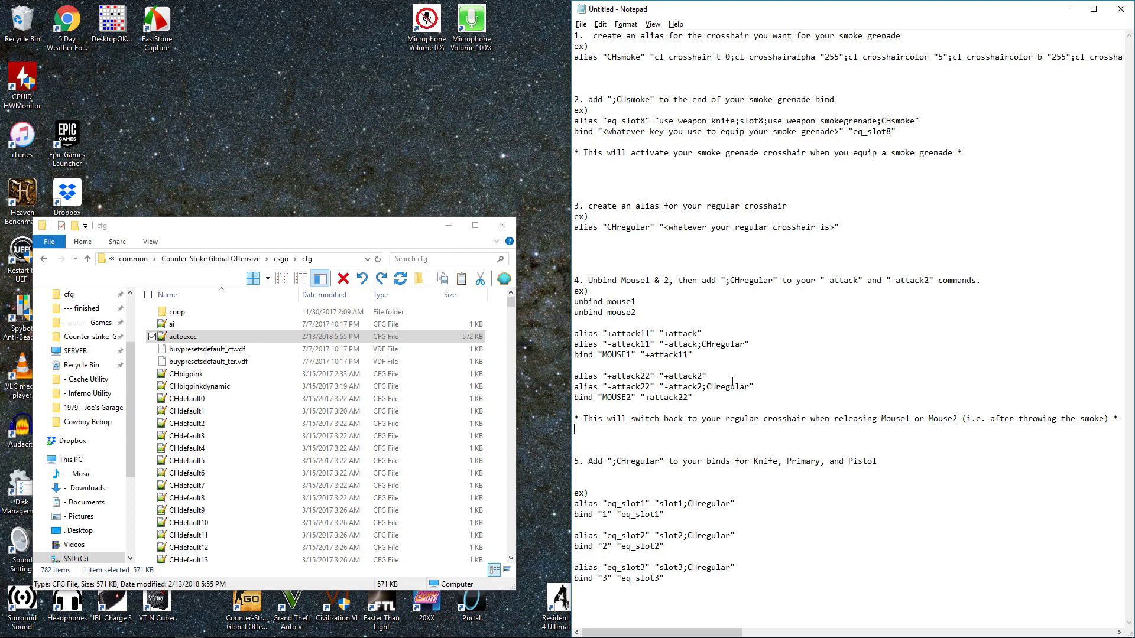
pyautogui.hscroll(1, 717, 397)
pyautogui.hscroll(-1, 716, 397)
pyautogui.hscroll(1, 698, 437)
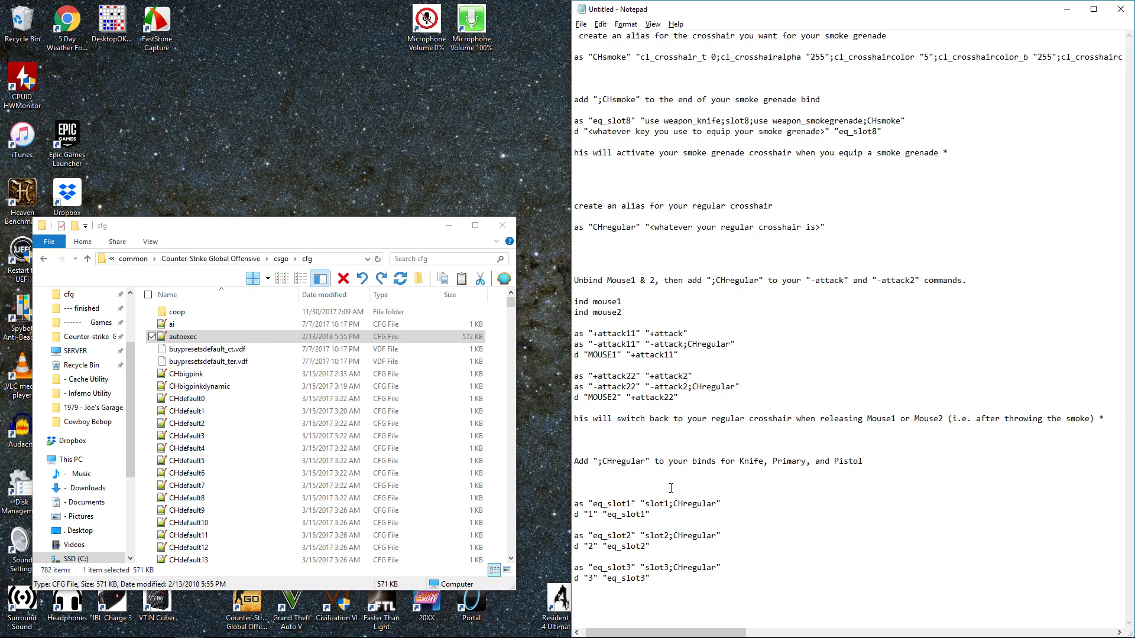
pyautogui.hscroll(-1, 671, 488)
pyautogui.moveTo(613, 465); pyautogui.dragTo(661, 463)
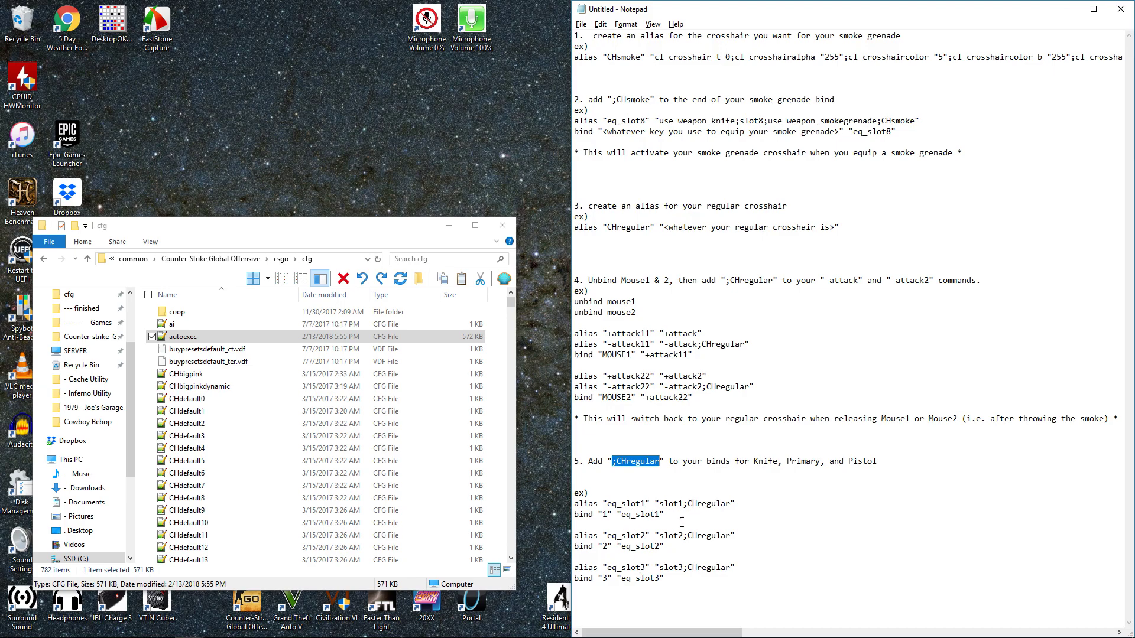
# - Open the autoexec file from the cfg folder and highlight CHdefault0 in the "-attack11" alias of the attack and crosshair change section
pyautogui.click(166, 340)
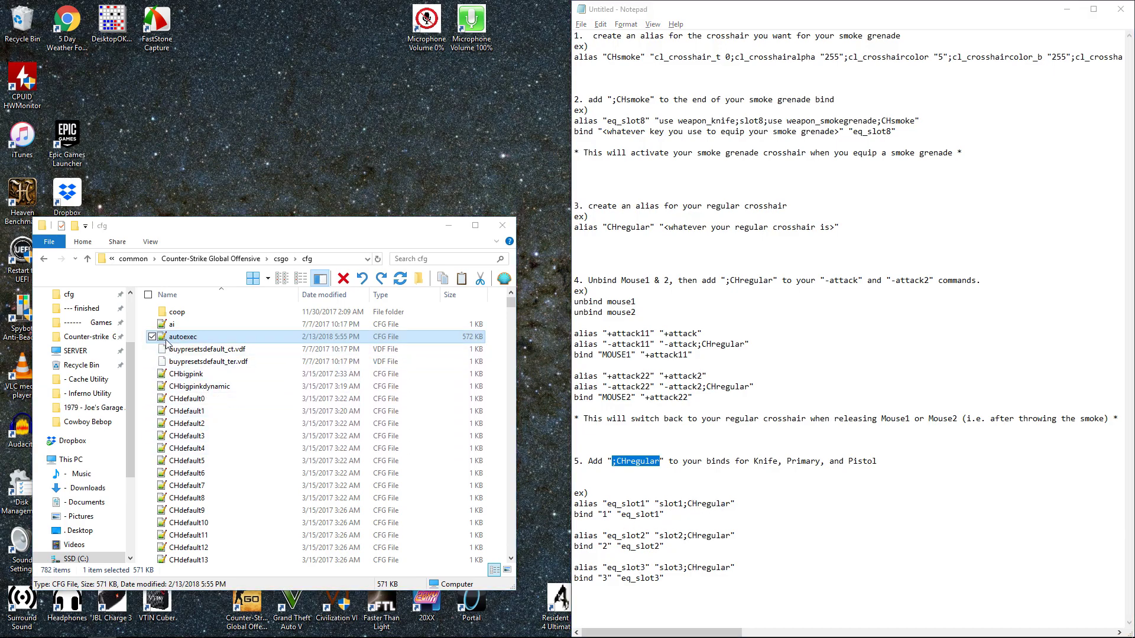
pyautogui.doubleClick(166, 341)
pyautogui.scroll(-20, 248, 337)
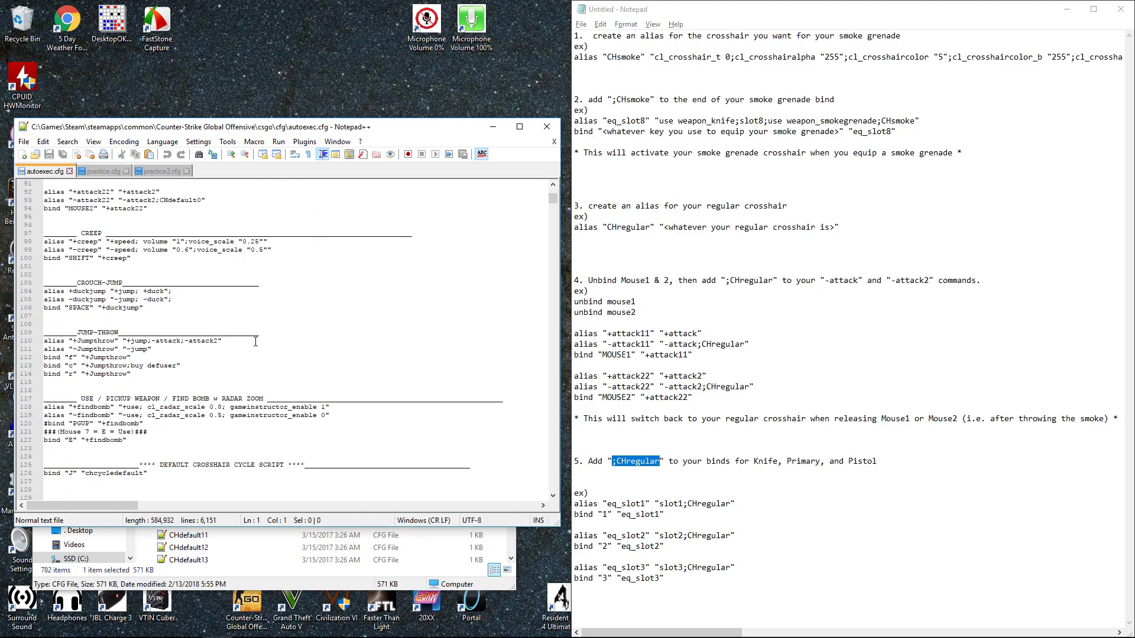
pyautogui.scroll(6, 255, 342)
pyautogui.doubleClick(164, 318)
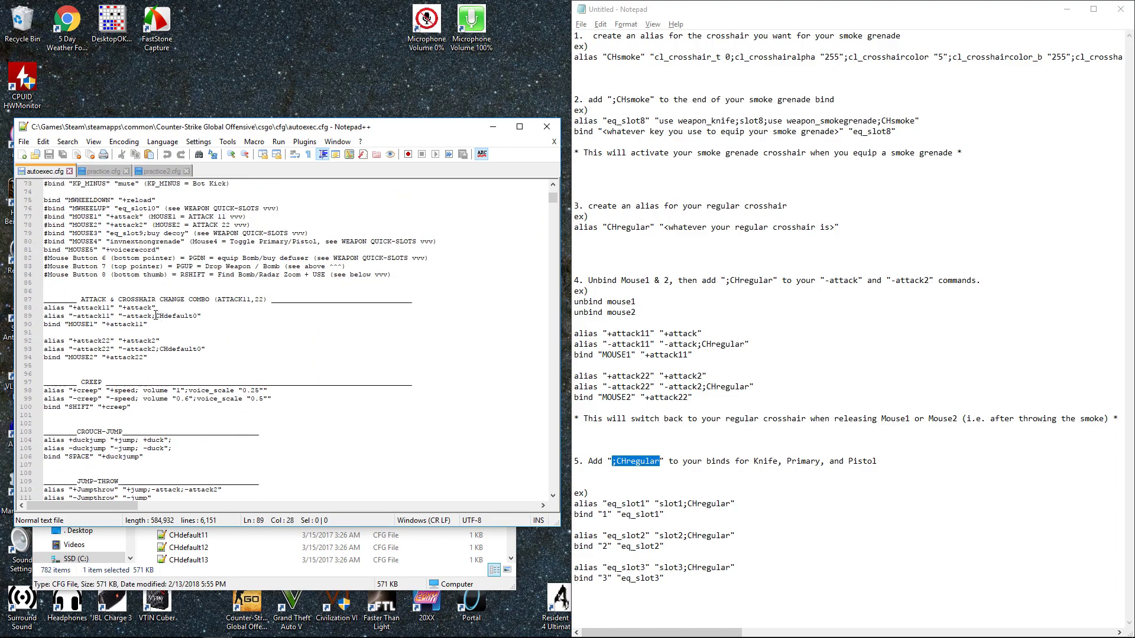
# - Find the CHdefault0 alias in the Crosshairs section, highlight its full crosshair settings and return to the start of the file
pyautogui.moveTo(547, 201); pyautogui.dragTo(543, 349)
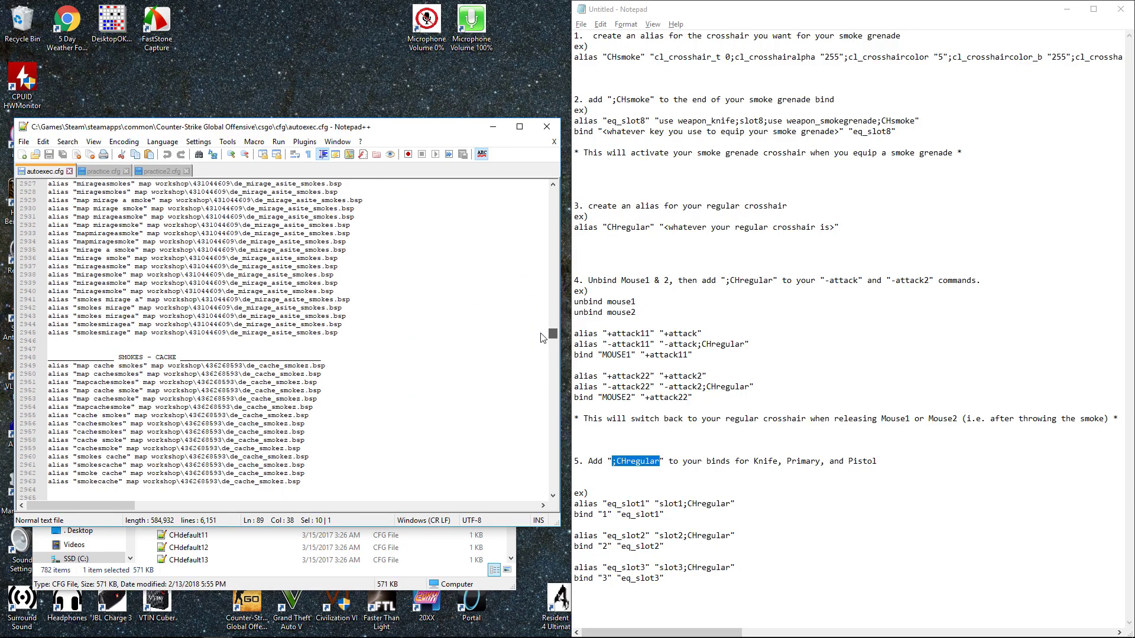
pyautogui.scroll(-20, 542, 338)
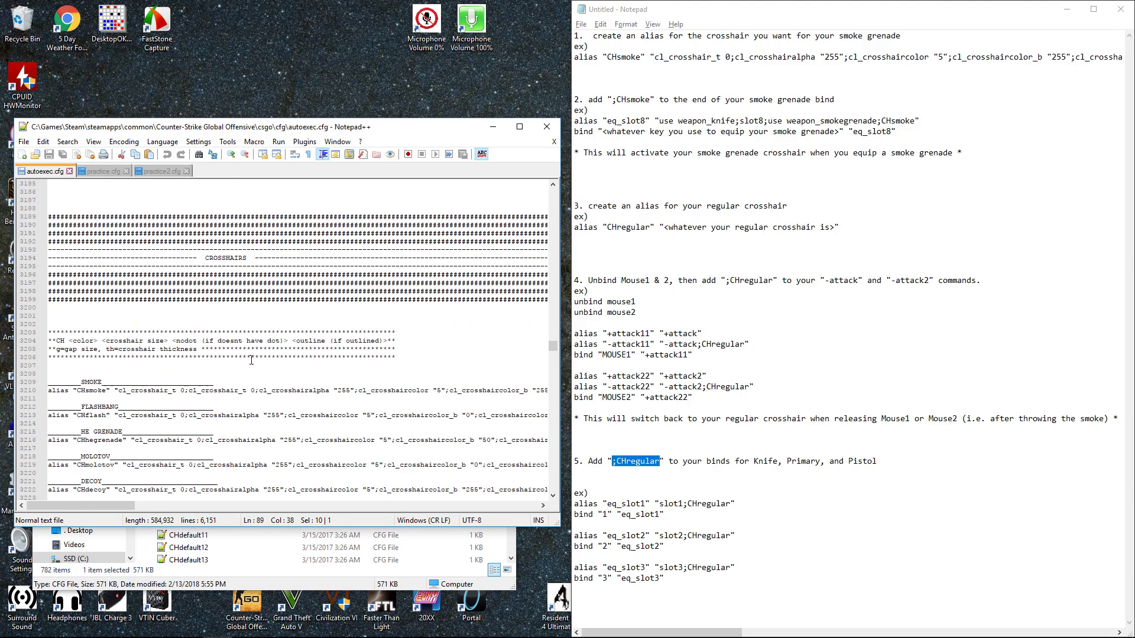
pyautogui.scroll(-12, 252, 360)
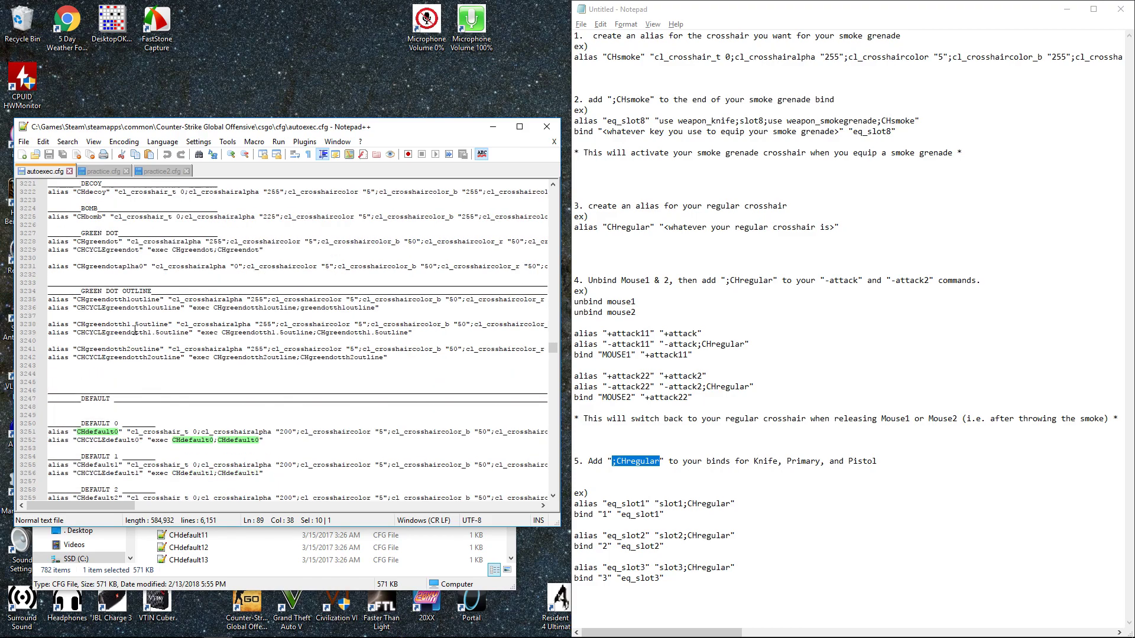
pyautogui.scroll(-3, 139, 355)
pyautogui.moveTo(127, 358); pyautogui.dragTo(421, 359)
pyautogui.moveTo(129, 358); pyautogui.dragTo(595, 355)
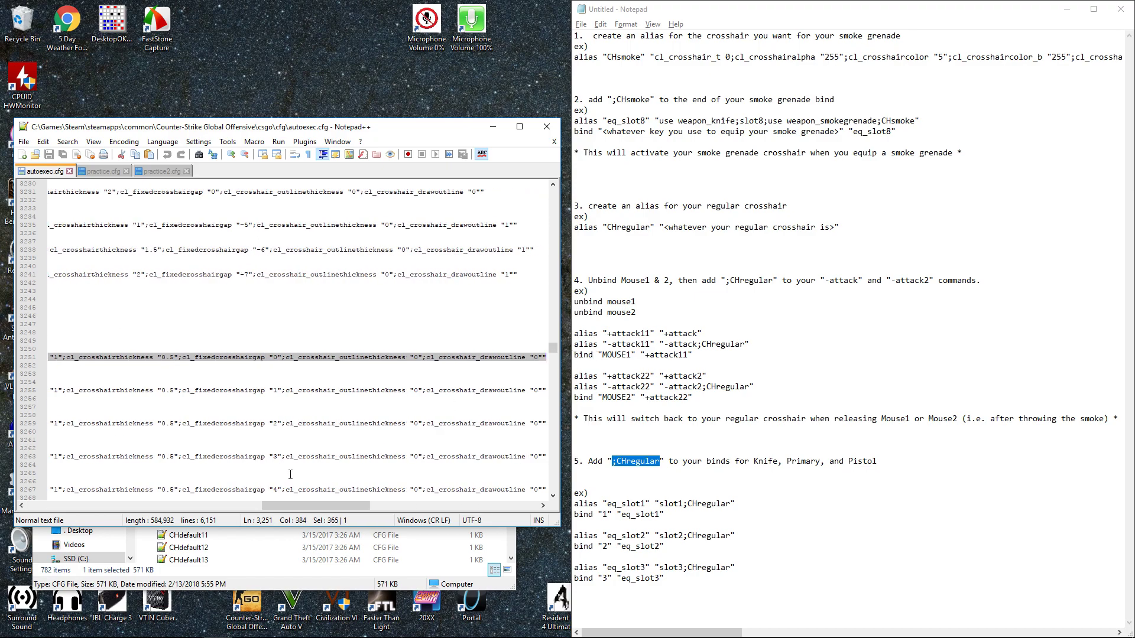
pyautogui.moveTo(299, 507); pyautogui.dragTo(69, 508)
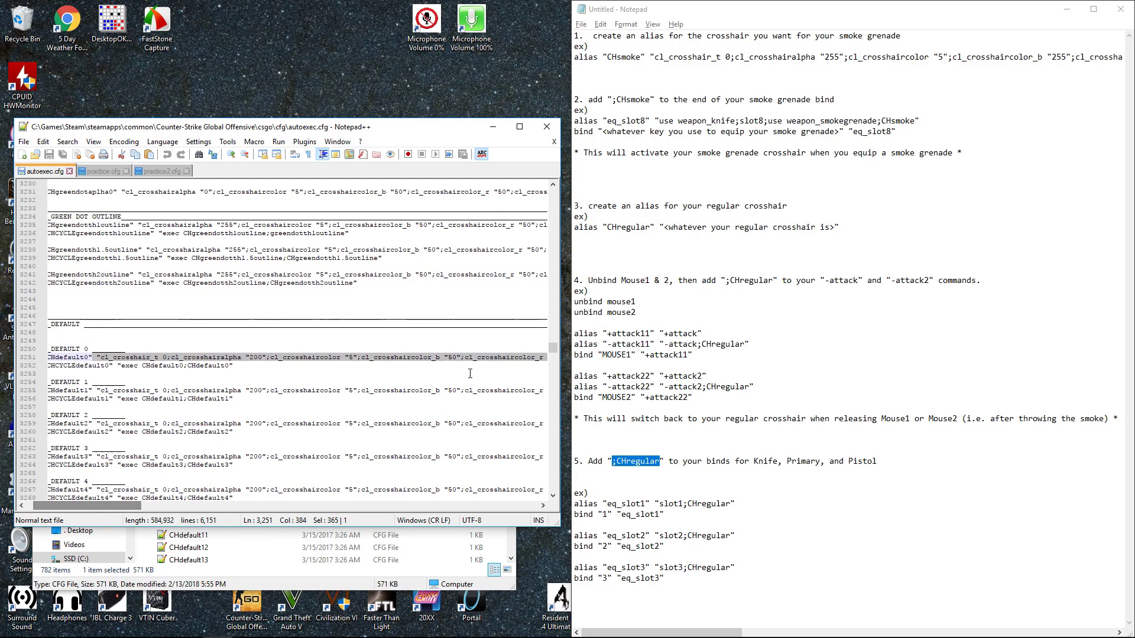
pyautogui.moveTo(553, 347); pyautogui.dragTo(544, 182)
# - Switch to Counter-Strike: Global Offensive and test the smoke crosshair by alternating between rifle and smoke grenade, then throwing the smoke
pyautogui.moveTo(765, 636)
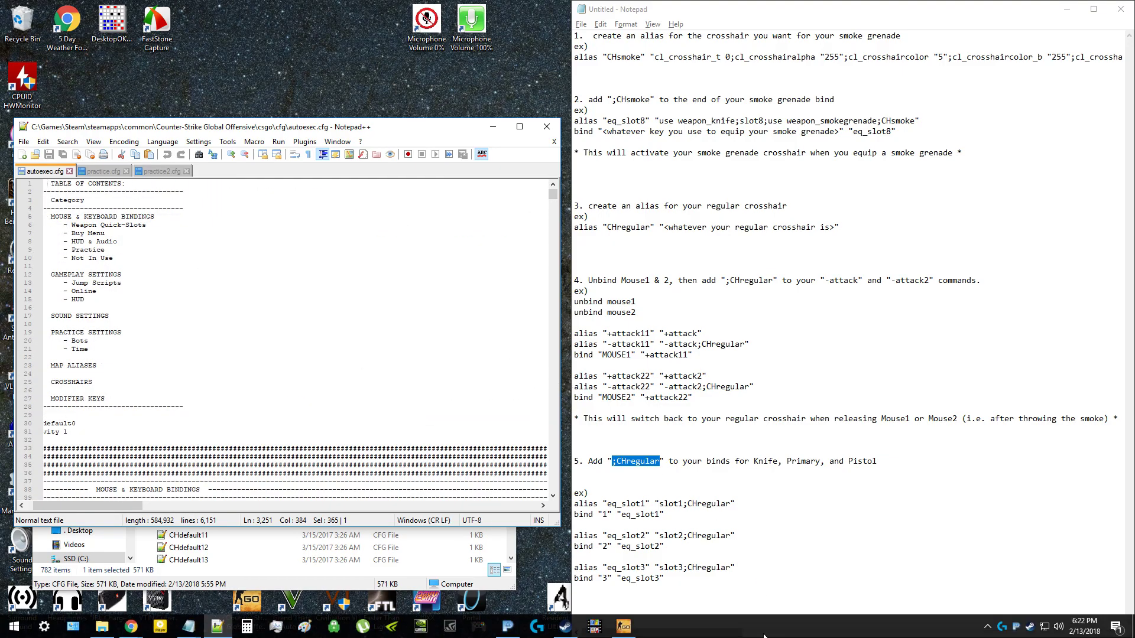
pyautogui.click(636, 631)
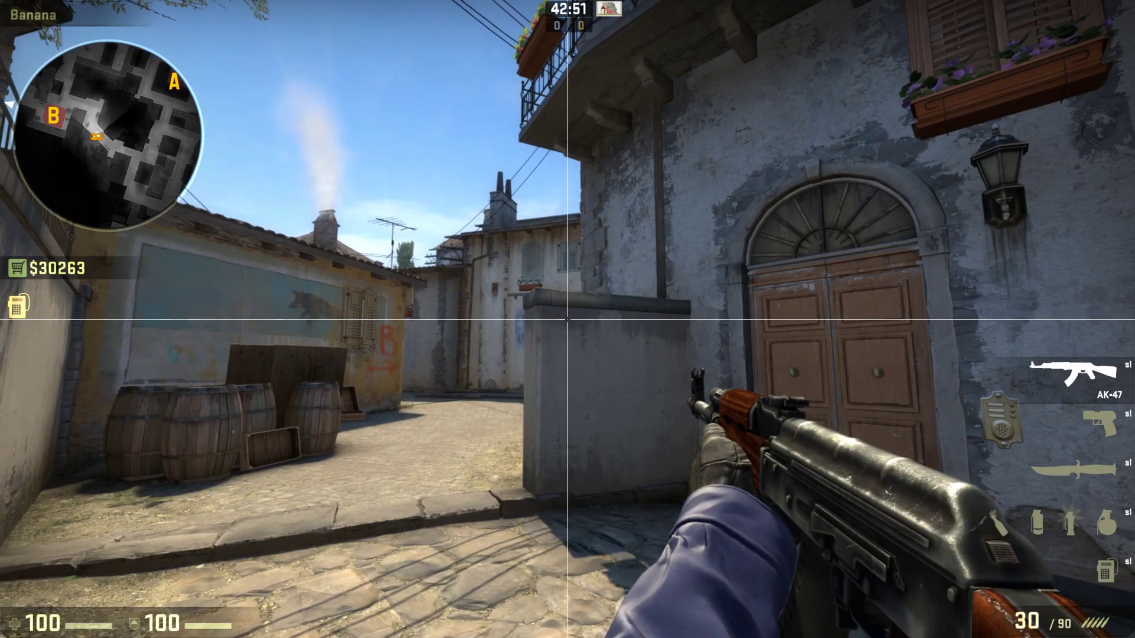
pyautogui.press('2')
pyautogui.press('4')
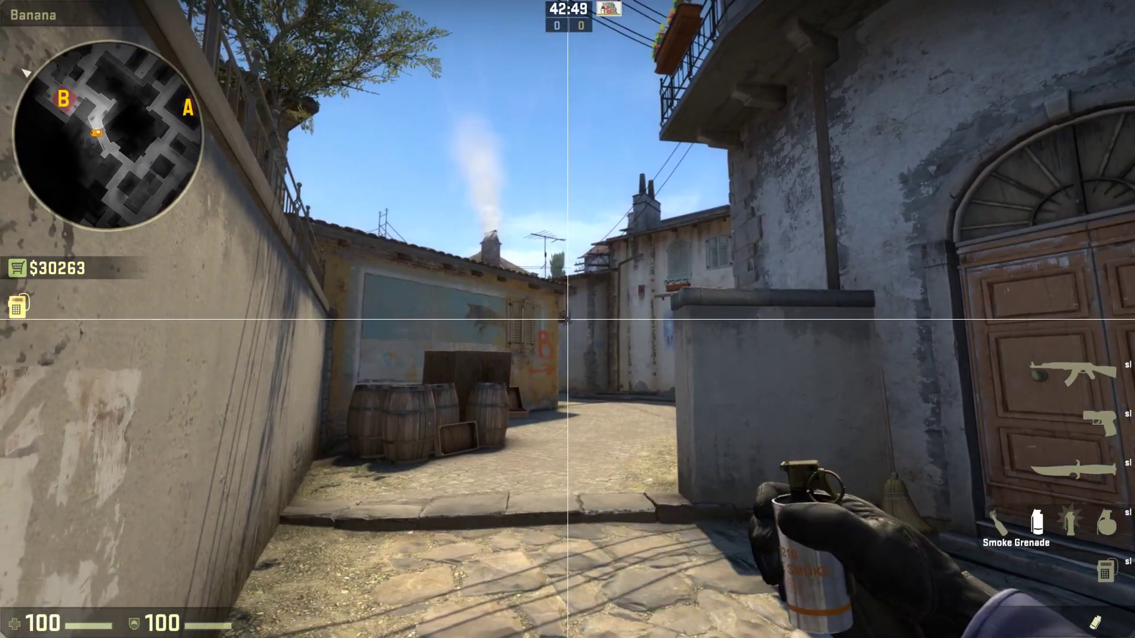
pyautogui.press('1')
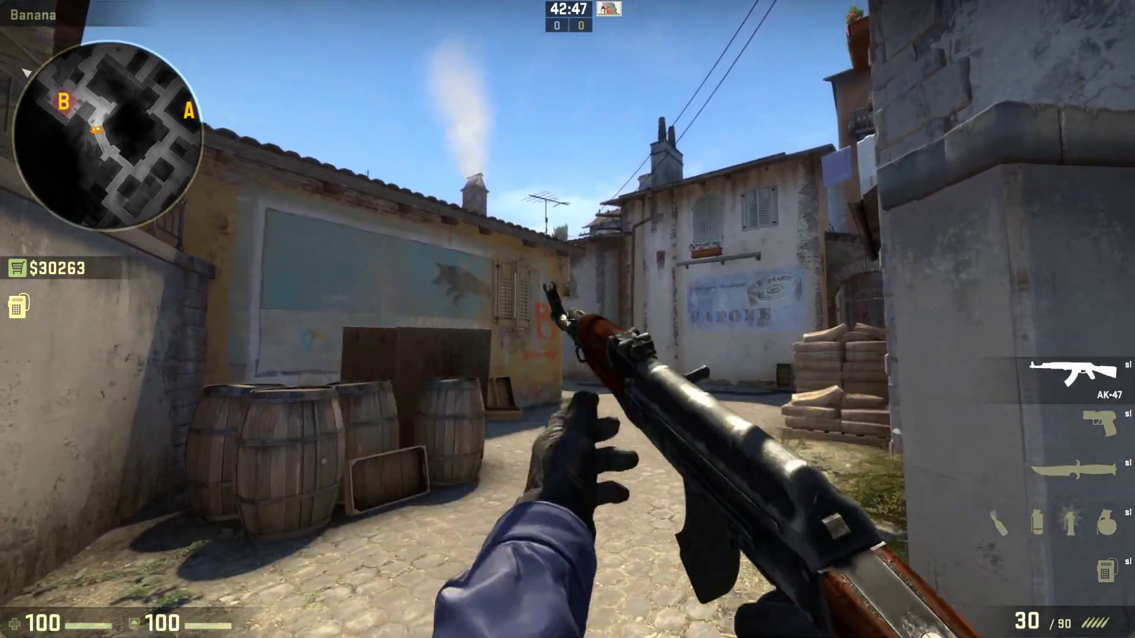
pyautogui.press('4')
pyautogui.press('4')
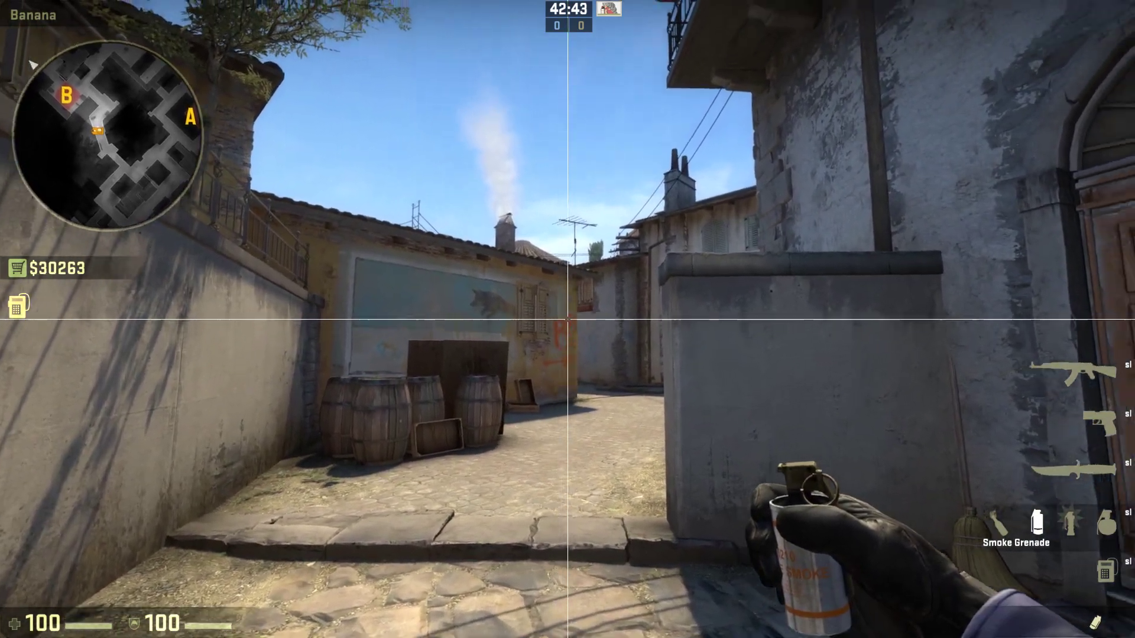
pyautogui.click(567, 319)
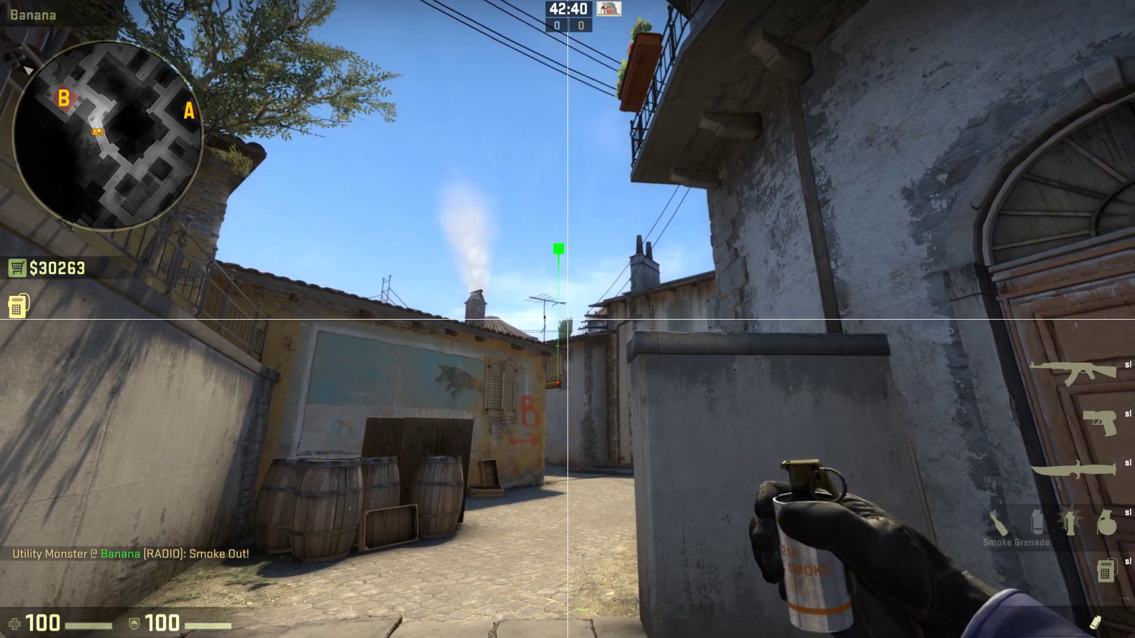
pyautogui.click(568, 320)
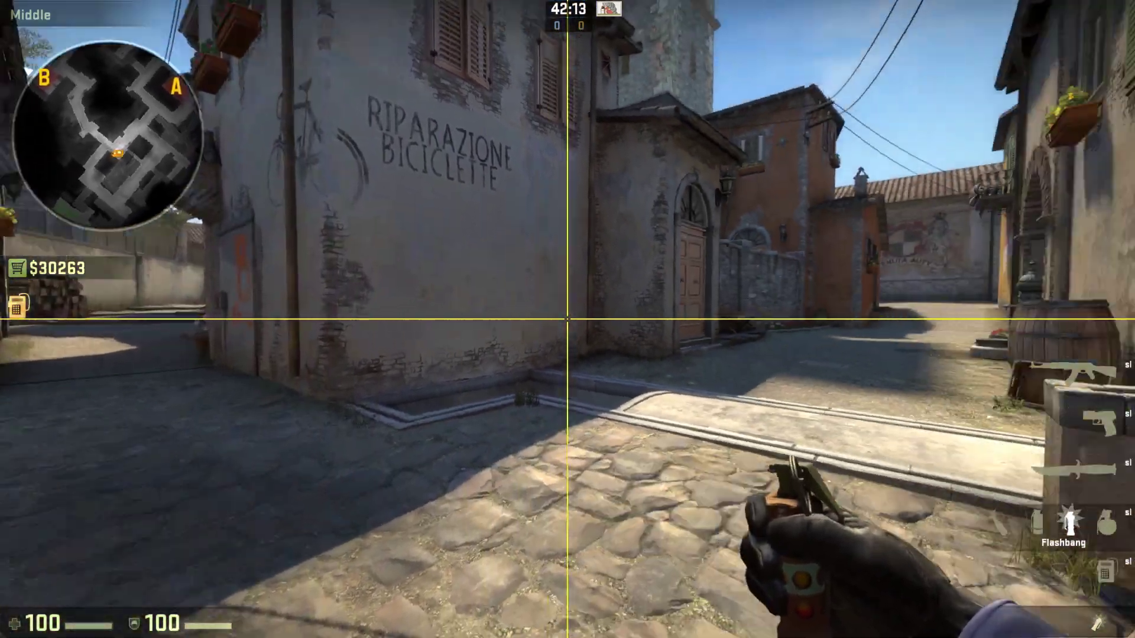
# - Test the return to the regular crosshair by changing from the flashbang to the AK-47 and the knife
pyautogui.scroll(3, 568, 319)
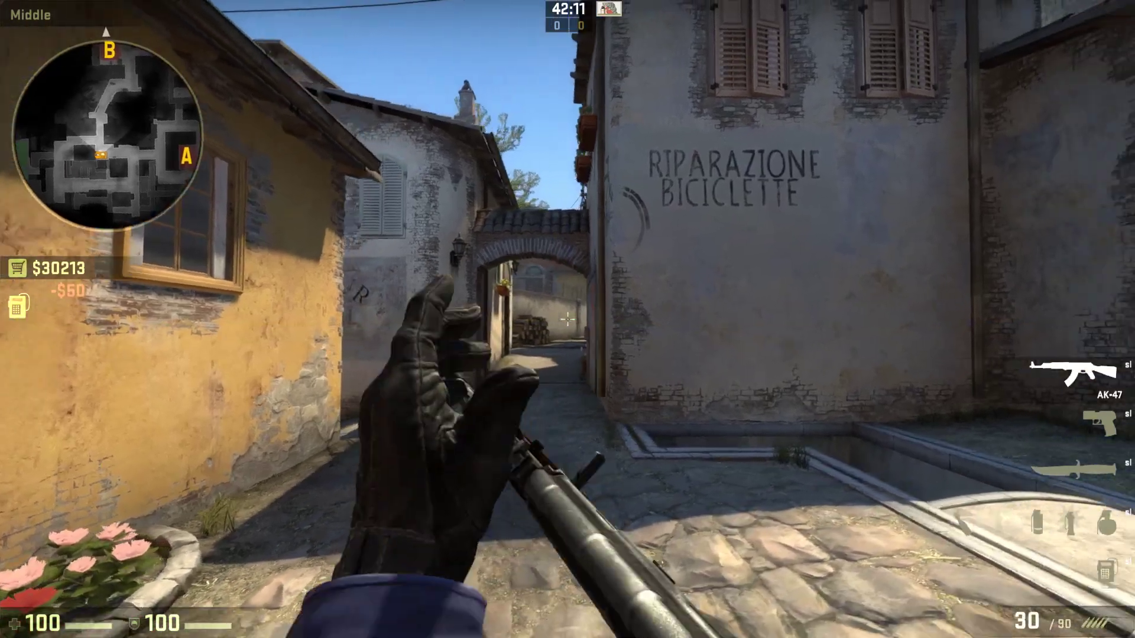
pyautogui.press('a')
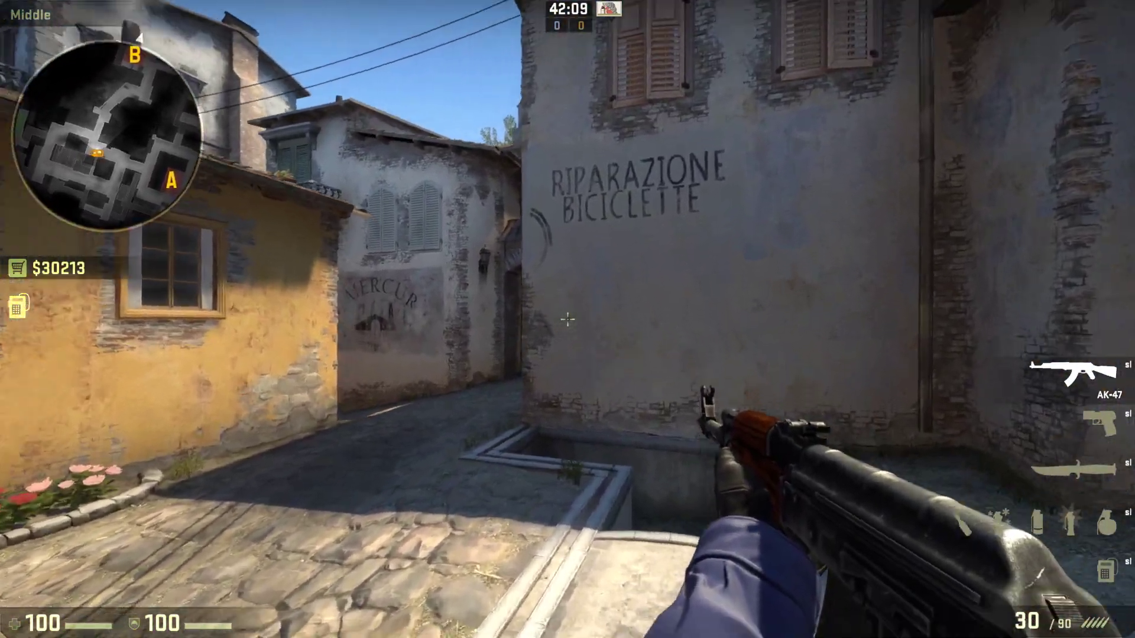
pyautogui.press('3')
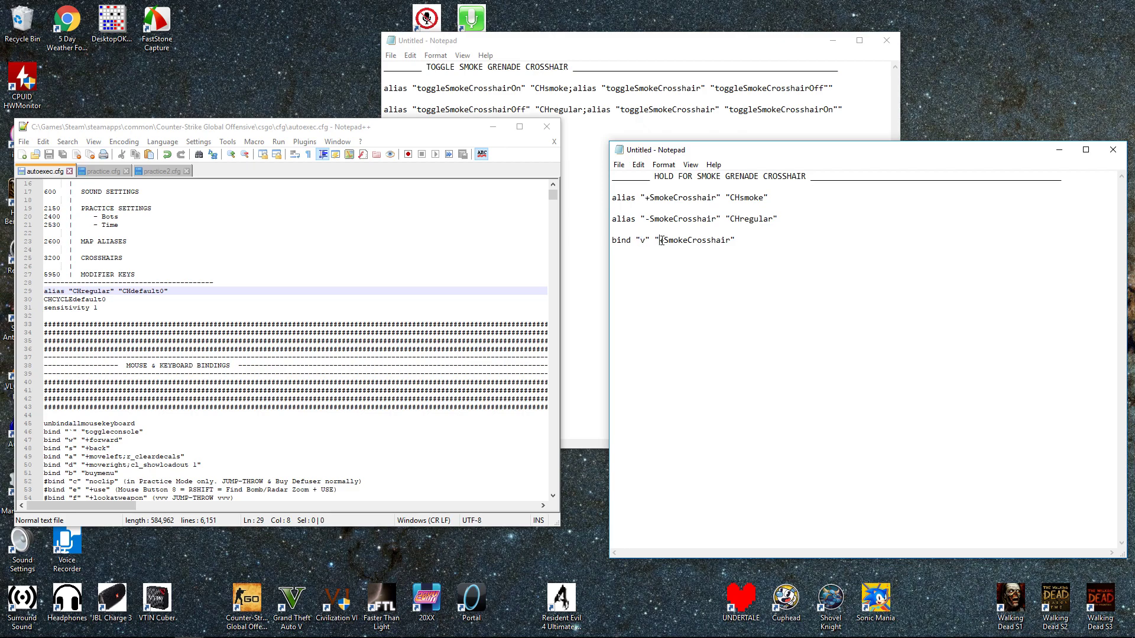
# - Review the hold script for the smoke grenade crosshair, highlighting CHsmoke in the "+SmokeCrosshair" alias and CHregular in the "-SmokeCrosshair" alias
pyautogui.click(661, 236)
pyautogui.moveTo(730, 199); pyautogui.dragTo(764, 199)
pyautogui.doubleClick(732, 199)
pyautogui.moveTo(731, 220); pyautogui.dragTo(774, 223)
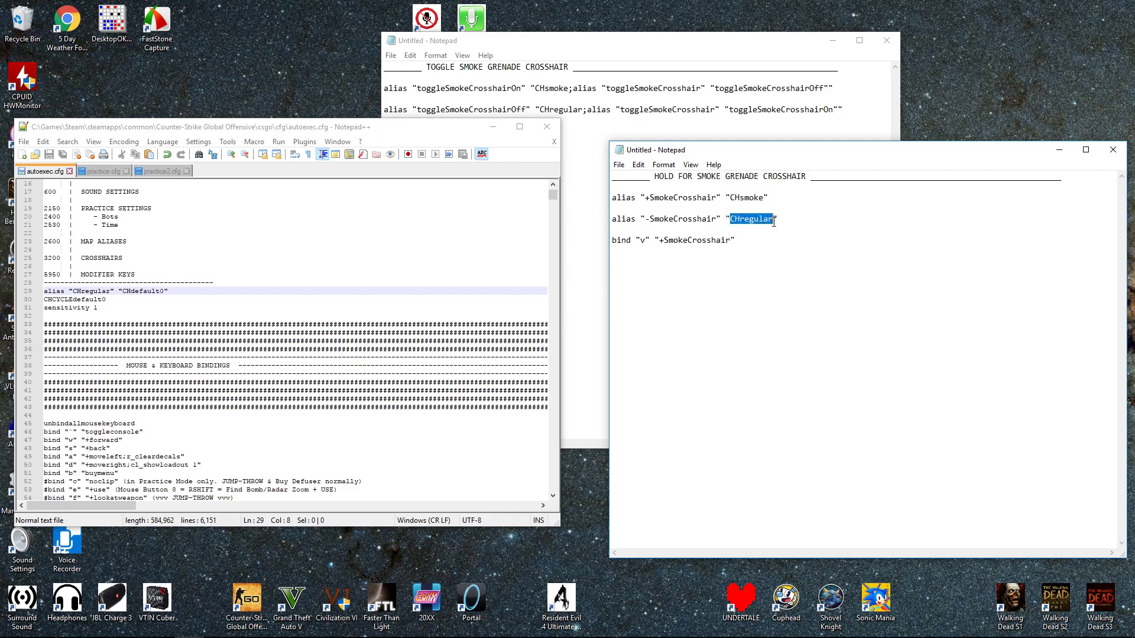
pyautogui.click(763, 258)
# - Save the hold script in the csgo cfg folder as hold.cfg, with the file type set to All Files
pyautogui.click(619, 165)
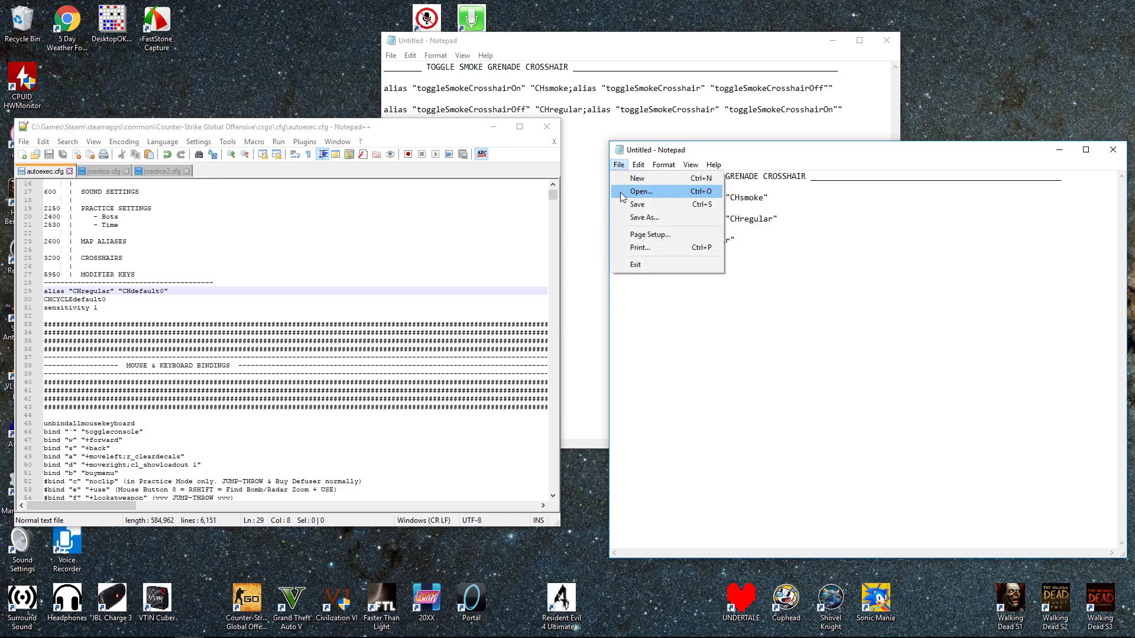
pyautogui.click(647, 219)
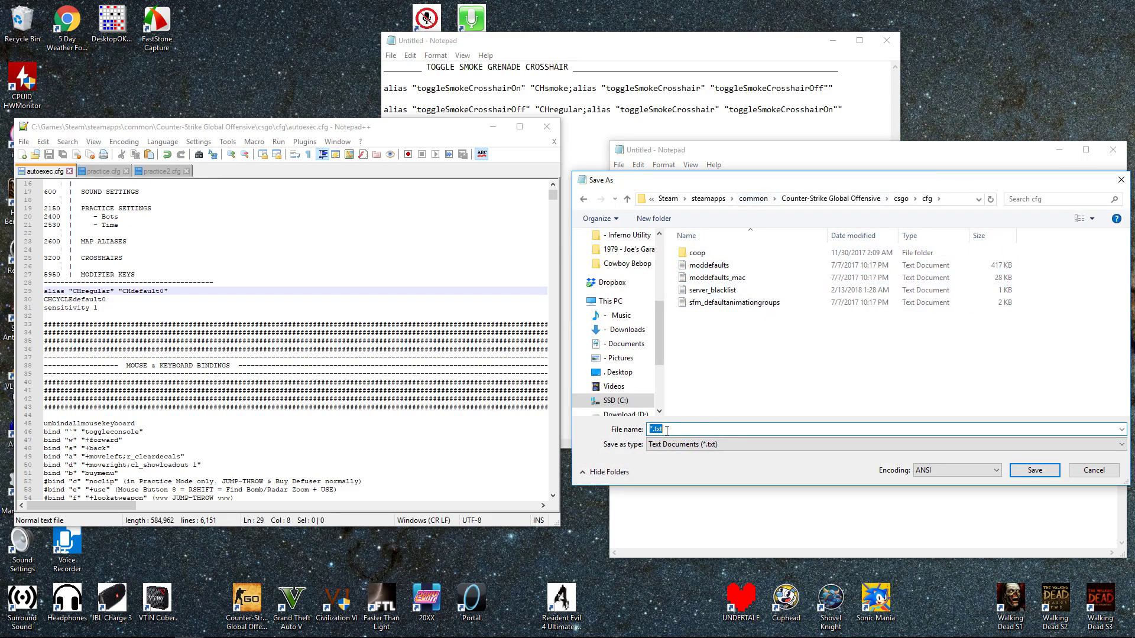
pyautogui.click(680, 445)
pyautogui.click(684, 463)
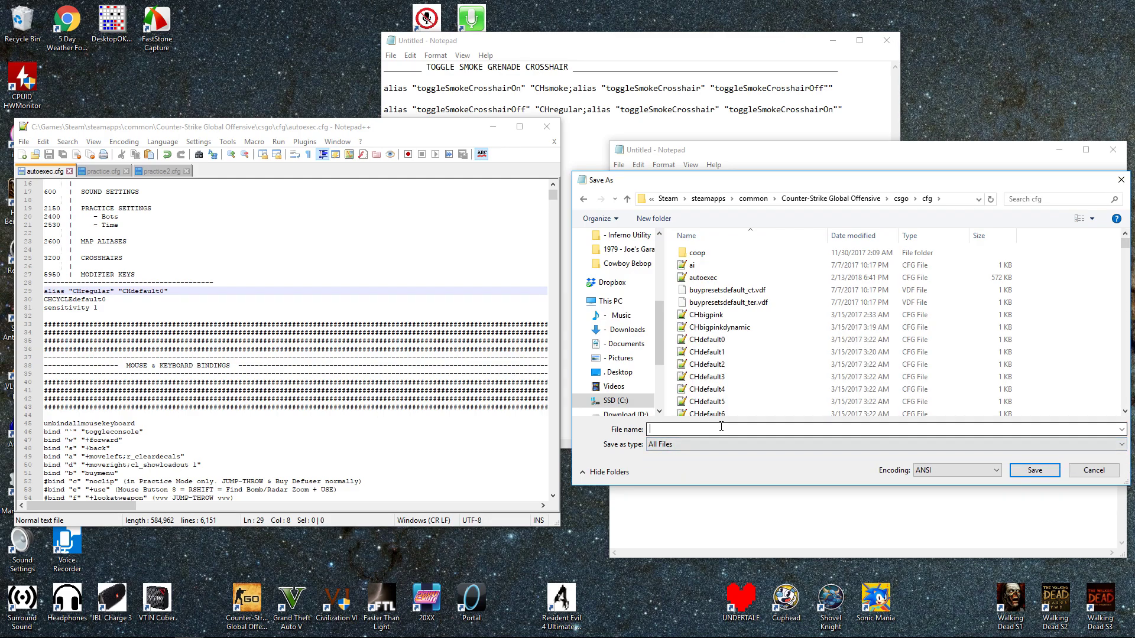
pyautogui.click(719, 428)
pyautogui.write('hold')
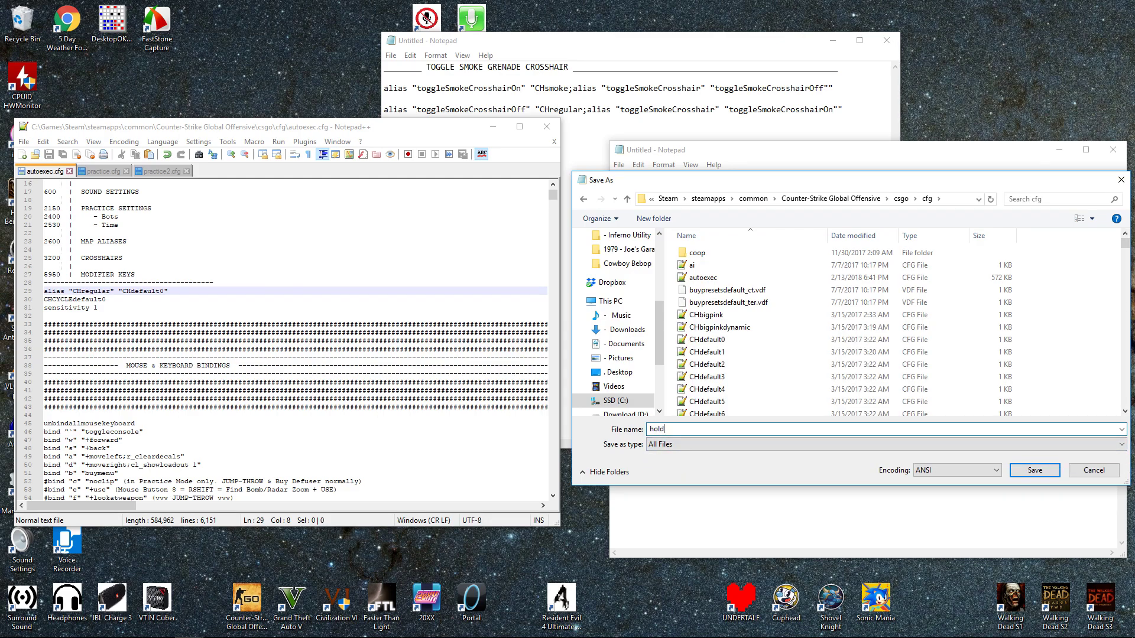
pyautogui.write('.cfg')
pyautogui.press('Return')
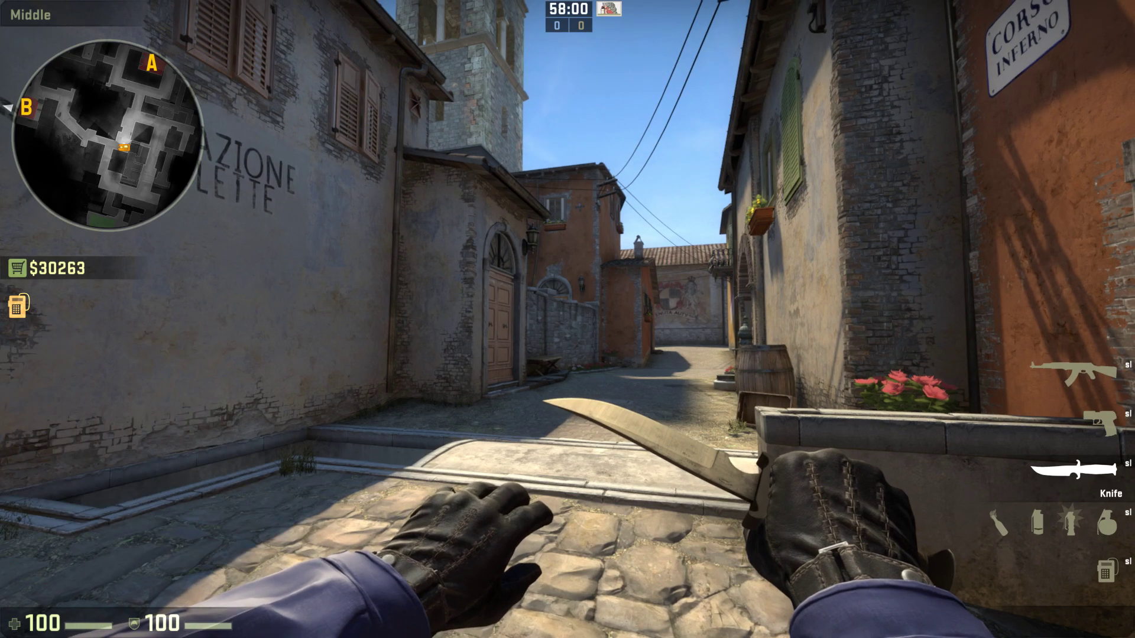
# - Run "exec hold" in the game's developer console, close the console and try the hold crosshair before equipping the rifle
pyautogui.press('`')
pyautogui.write('ex')
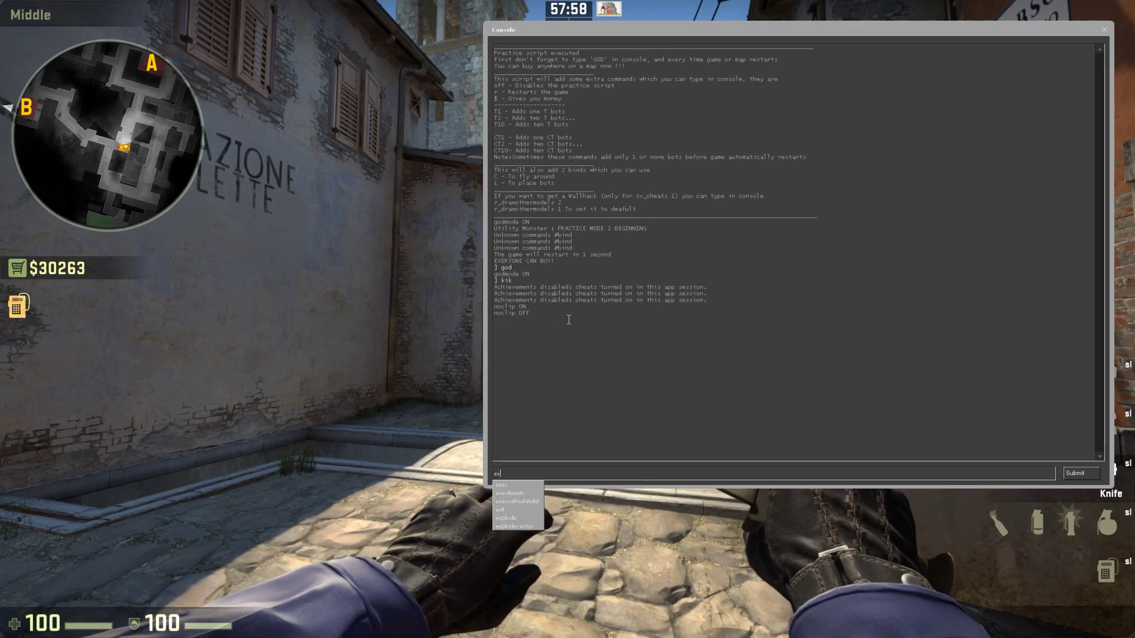
pyautogui.write('ec h')
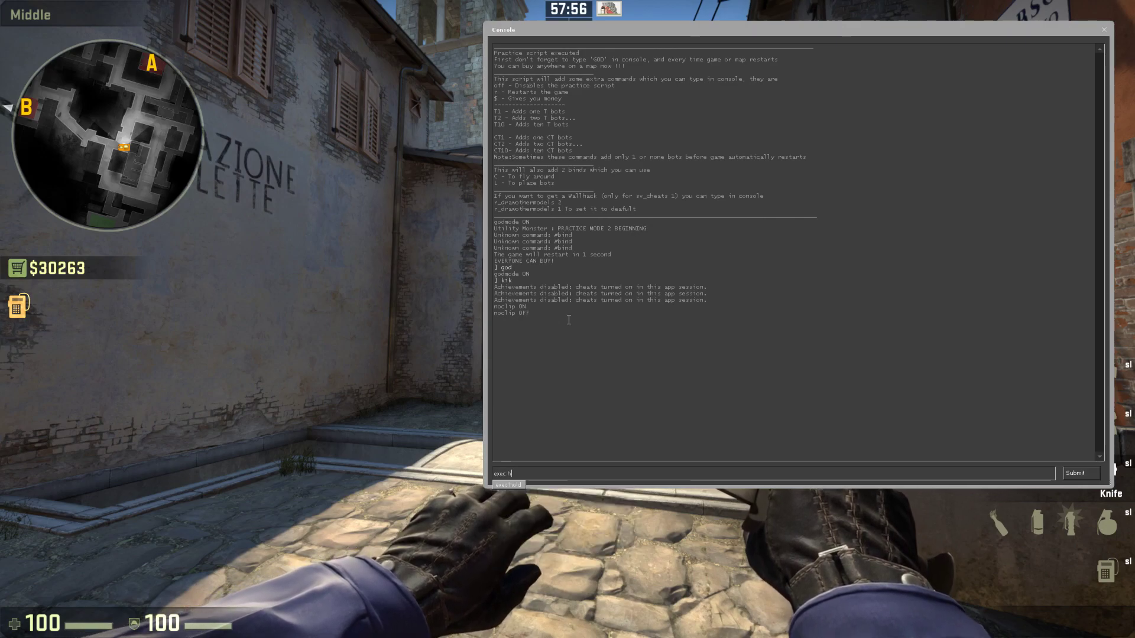
pyautogui.write('old')
pyautogui.press('Return')
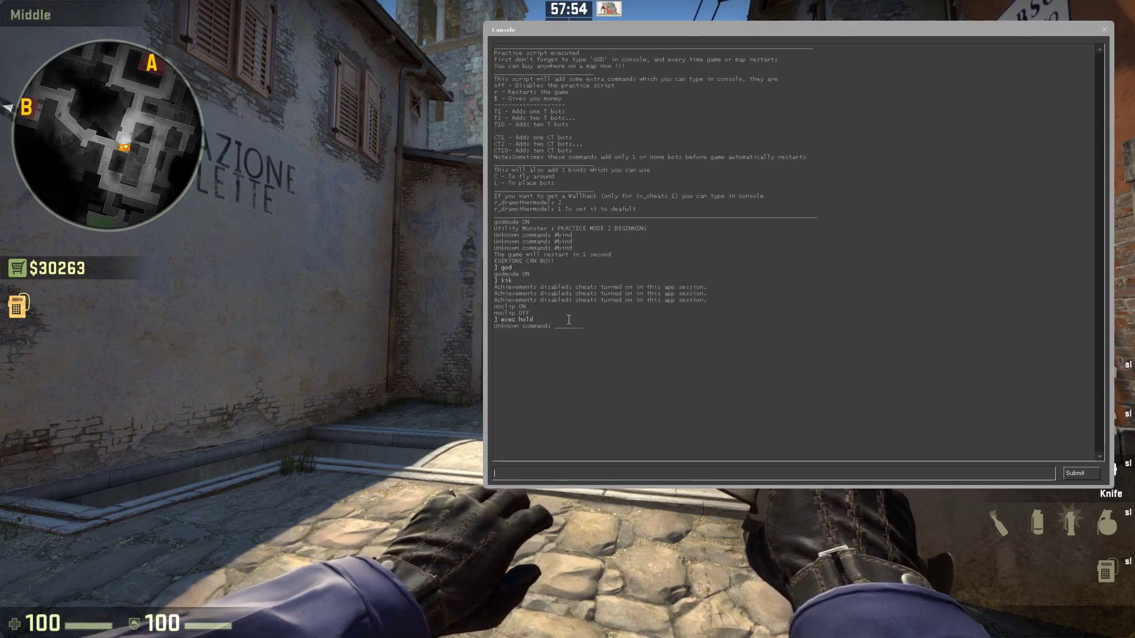
pyautogui.press('`')
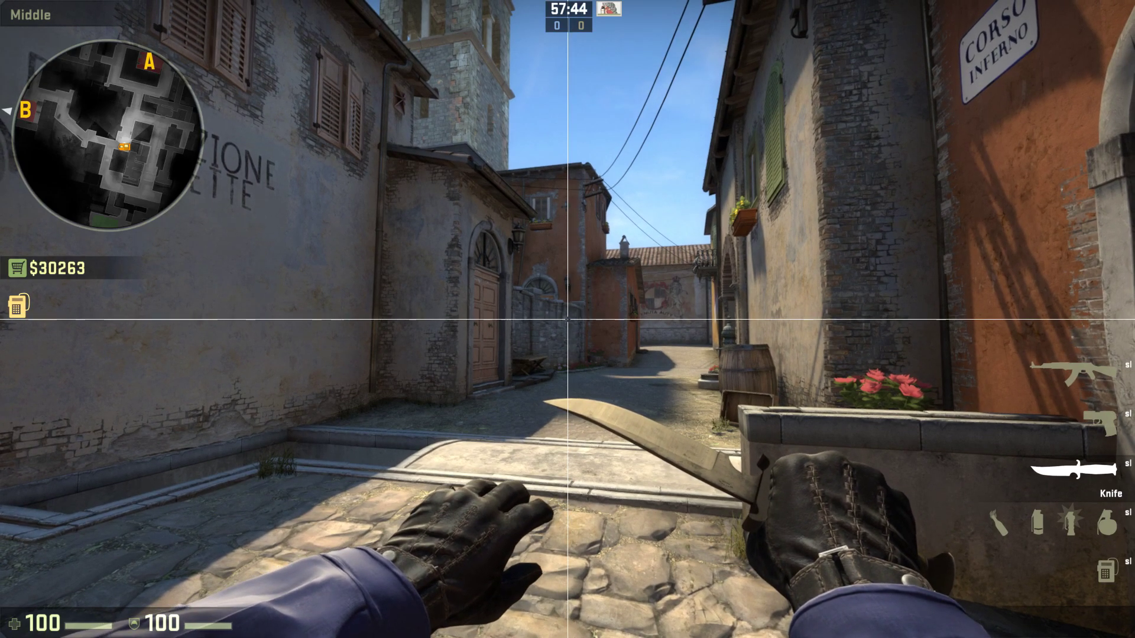
pyautogui.press('1')
# - Switch back to Notepad and review the toggle smoke grenade crosshair script, highlighting its alias and bind lines and the name toggleSmokeCrosshair
pyautogui.hotkey('alt', 'Tab')
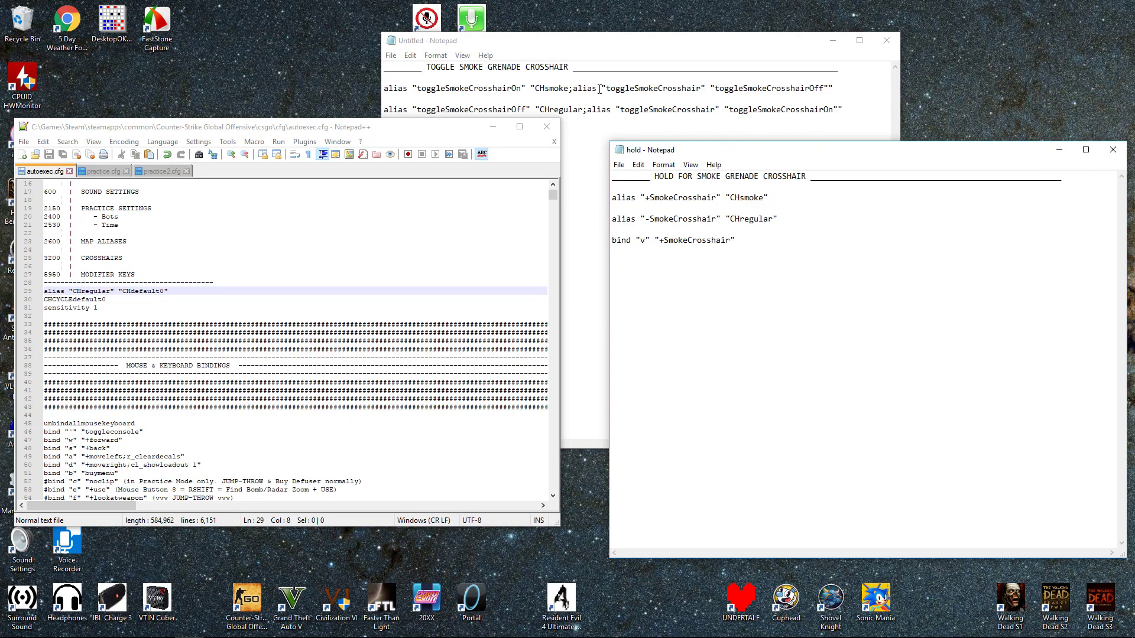
pyautogui.click(577, 136)
pyautogui.moveTo(531, 130); pyautogui.dragTo(380, 81)
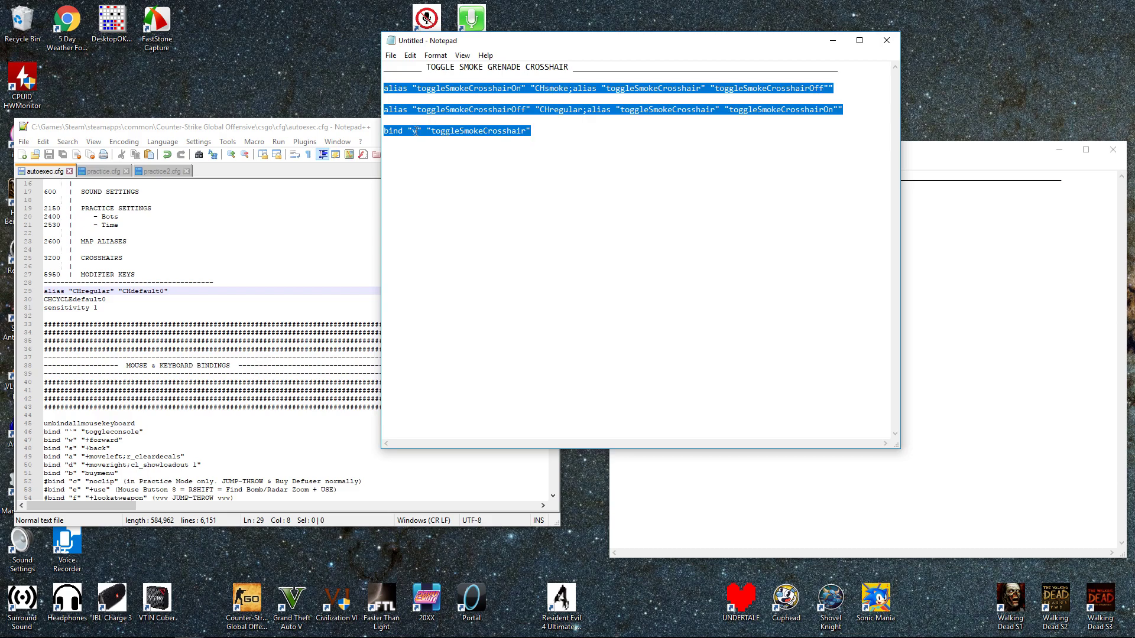
pyautogui.click(565, 132)
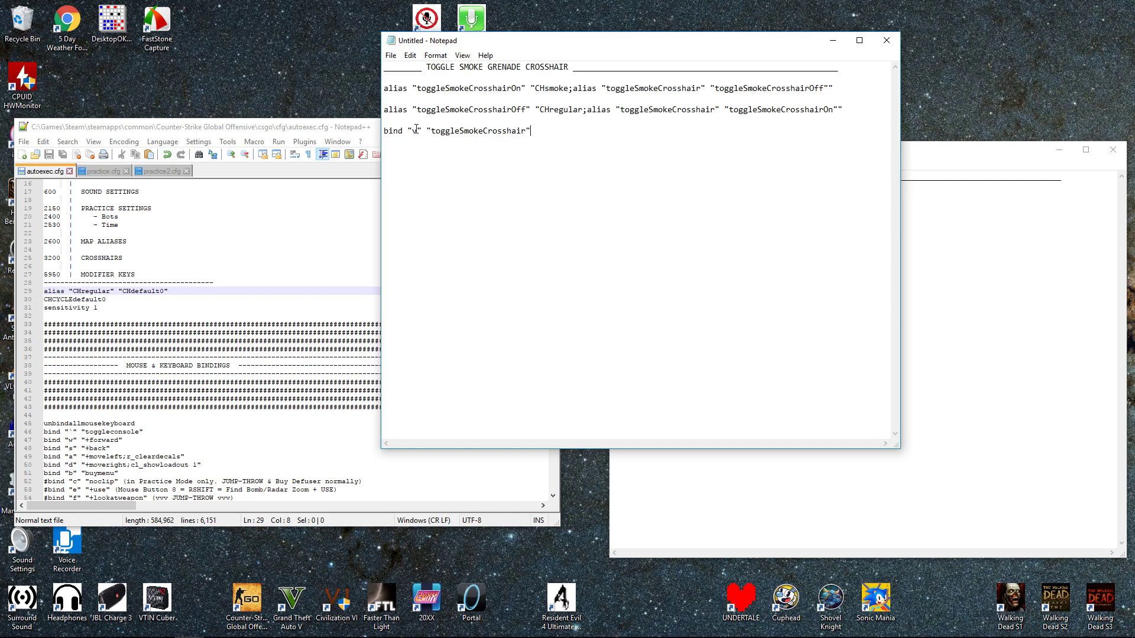
pyautogui.moveTo(431, 130); pyautogui.dragTo(527, 133)
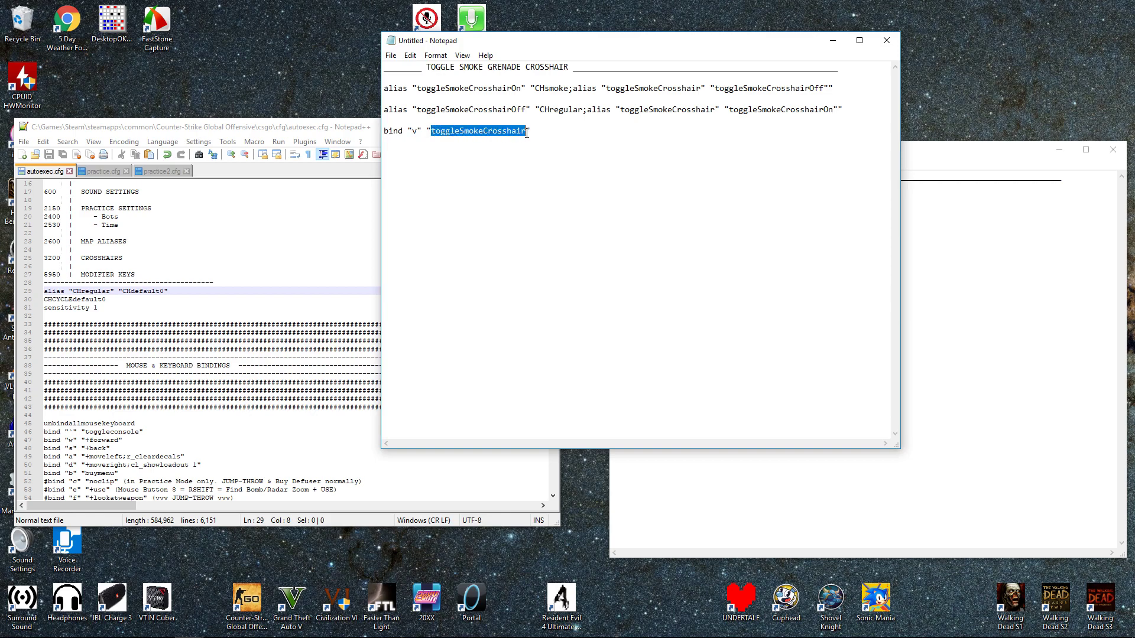
# - Save the toggle script in the csgo cfg folder as toggle.cfg, with the file type set to All Files
pyautogui.press('Right')
pyautogui.hotkey('shift', 'Right')
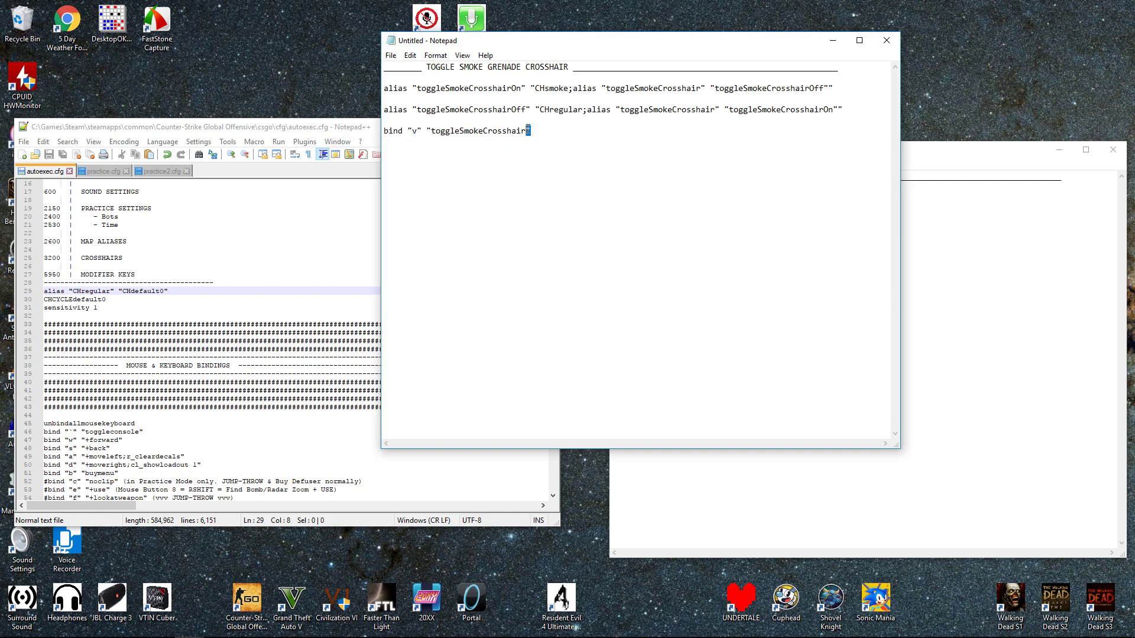
pyautogui.click(392, 55)
pyautogui.click(411, 107)
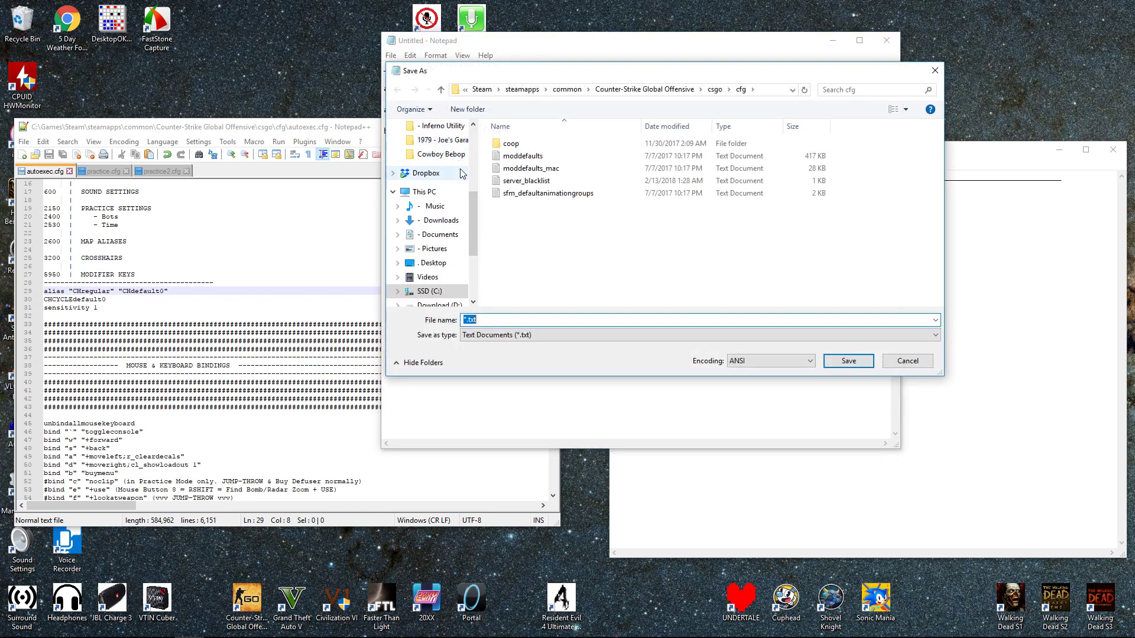
pyautogui.click(491, 335)
pyautogui.click(498, 355)
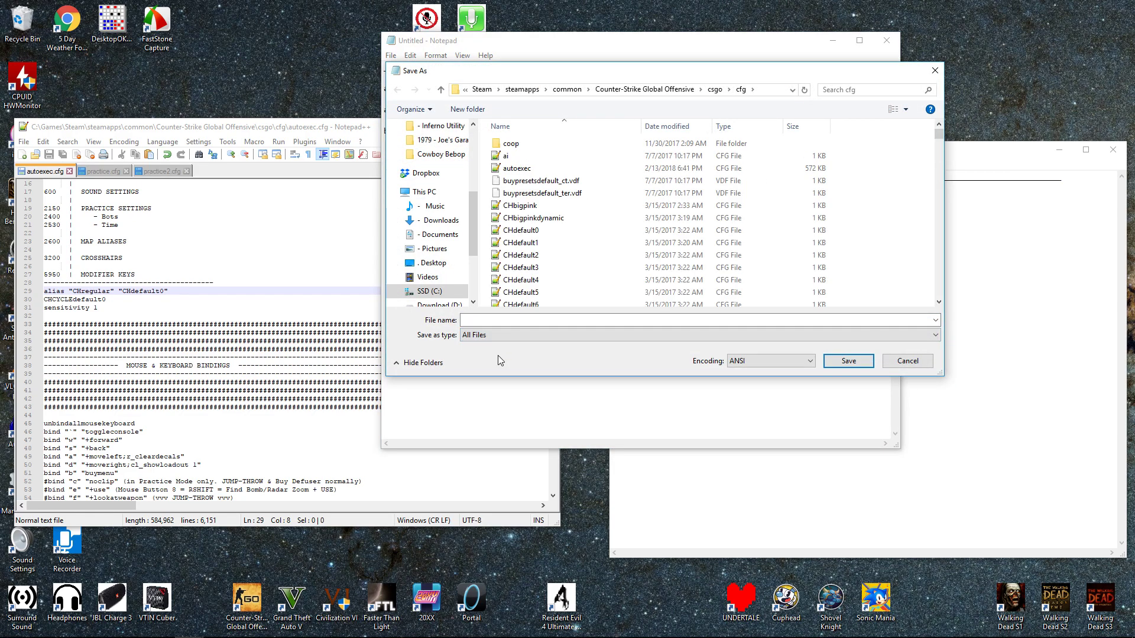
pyautogui.click(501, 321)
pyautogui.write('t')
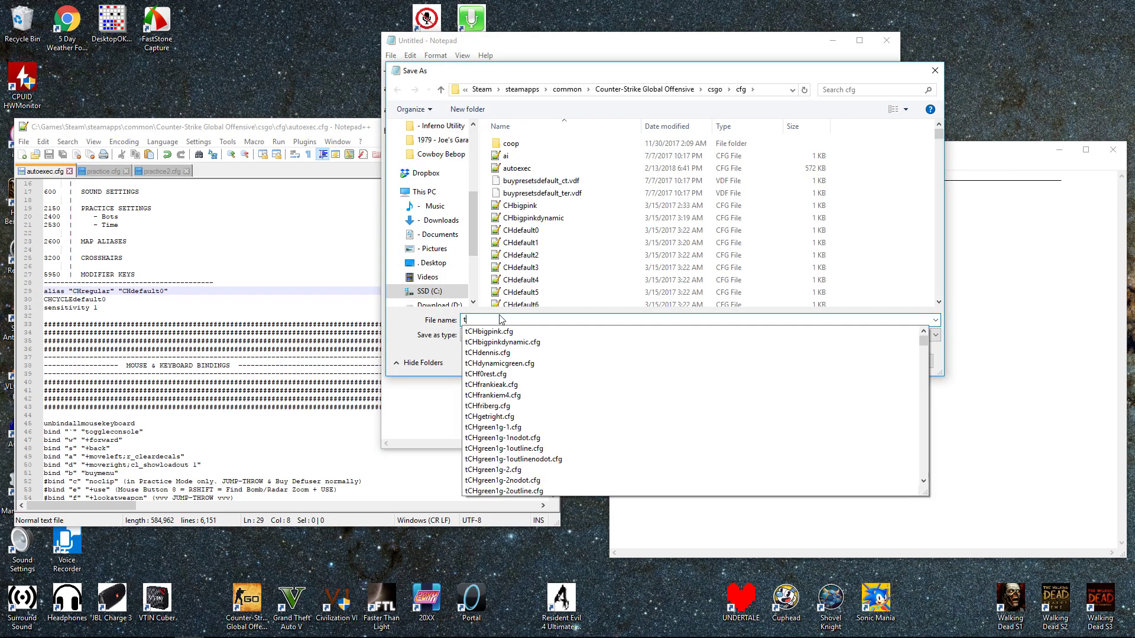
pyautogui.write('oggle')
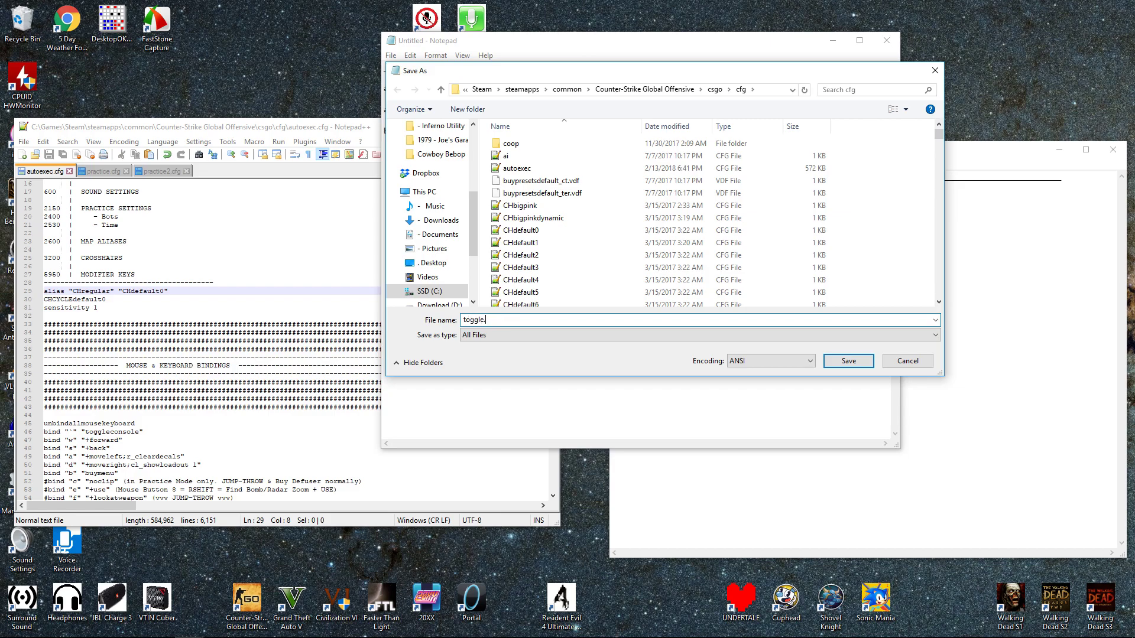
pyautogui.write('.cfg')
pyautogui.press('Return')
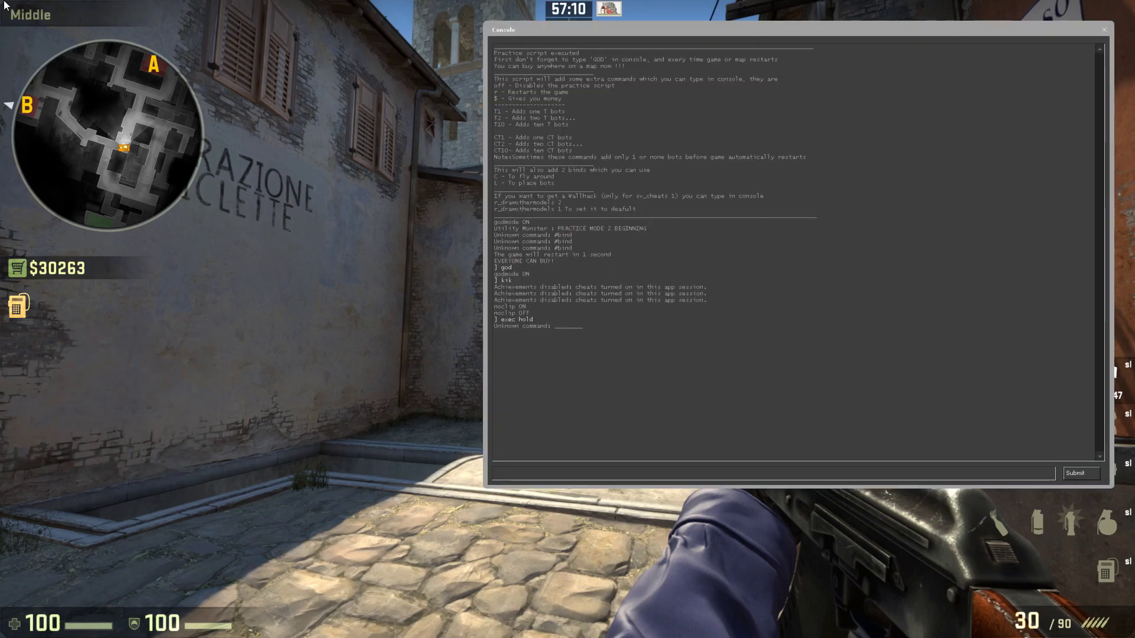
# - Switch to Counter-Strike: Global Offensive, run "exec toggle" in the developer console and close the console
pyautogui.write('exec t')
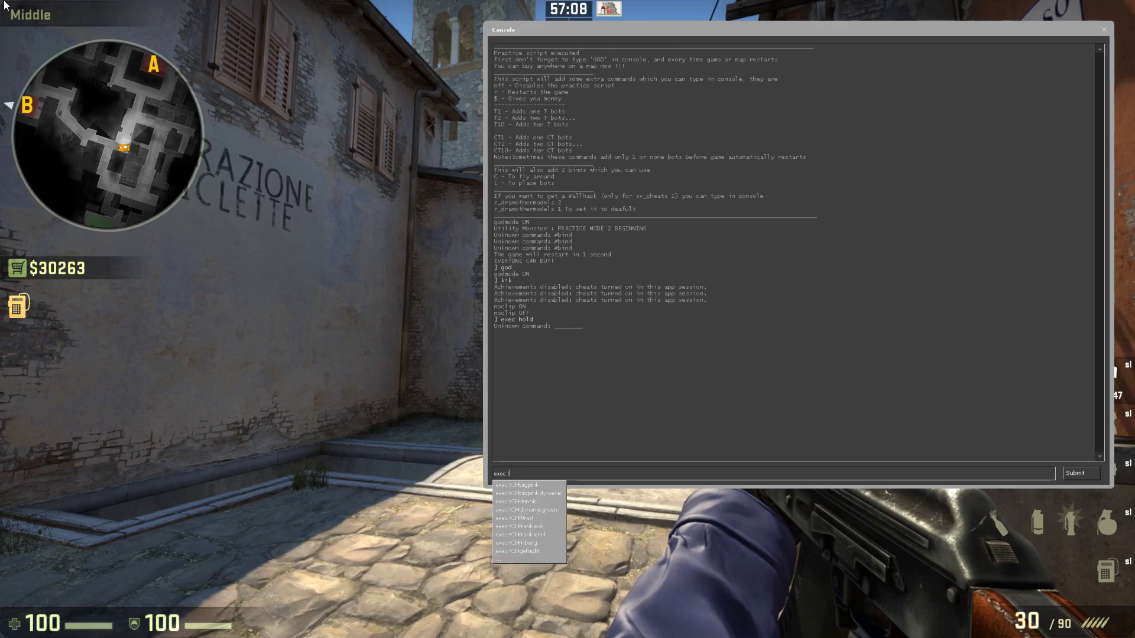
pyautogui.write('oggle')
pyautogui.press('Return')
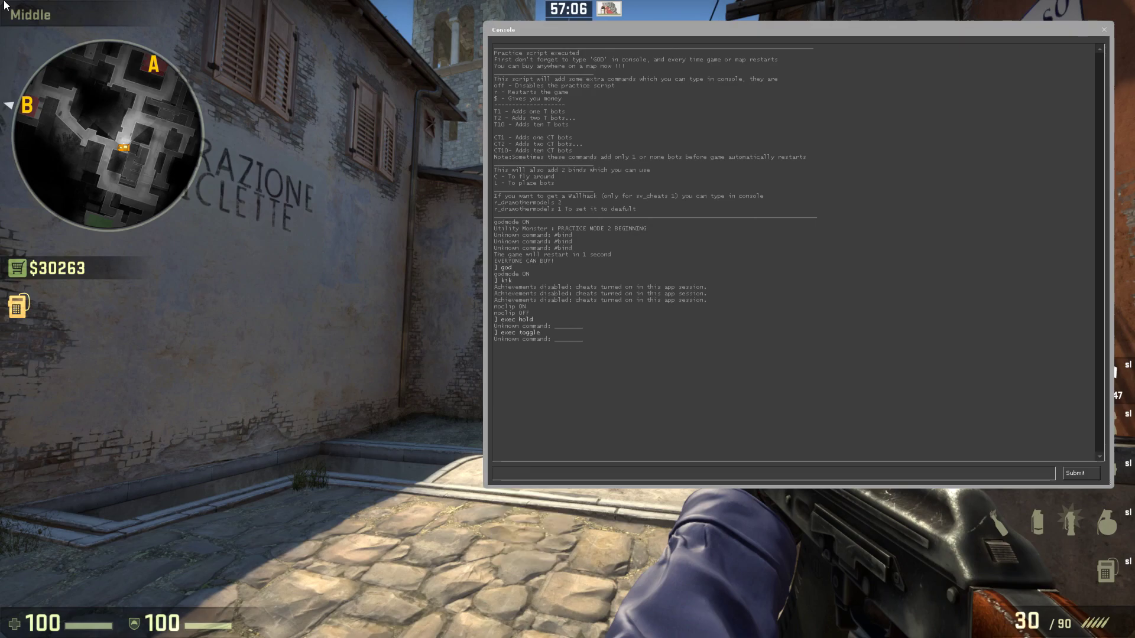
pyautogui.press('Escape')
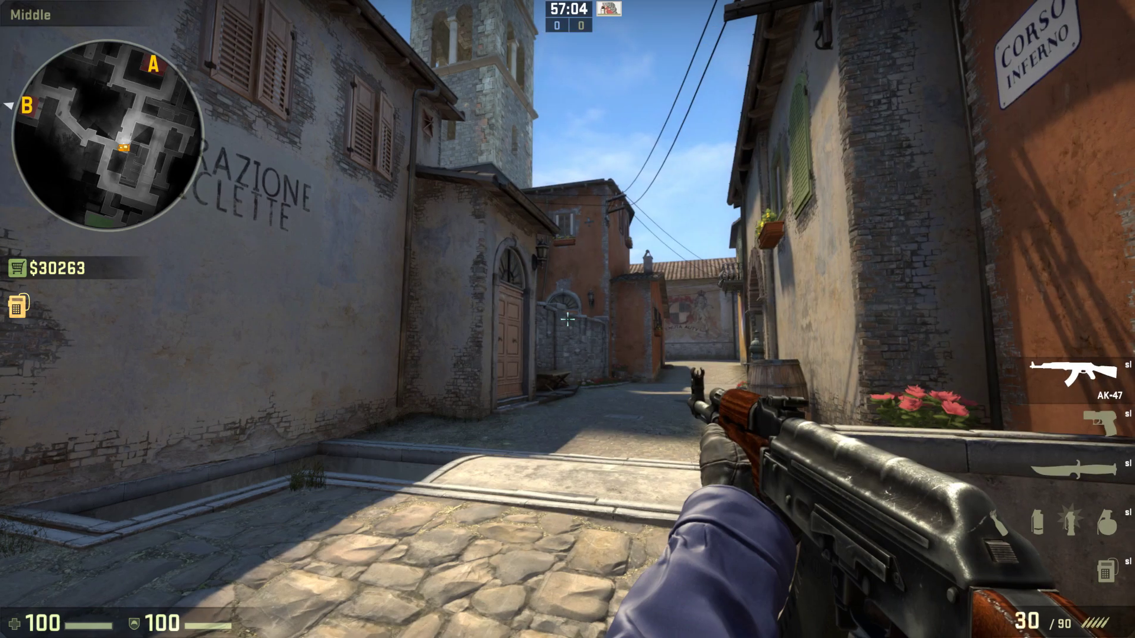
# - Test the toggle bind by switching the smoke grenade crosshair on and off repeatedly with the pistol equipped and again with the knife
pyautogui.press('2')
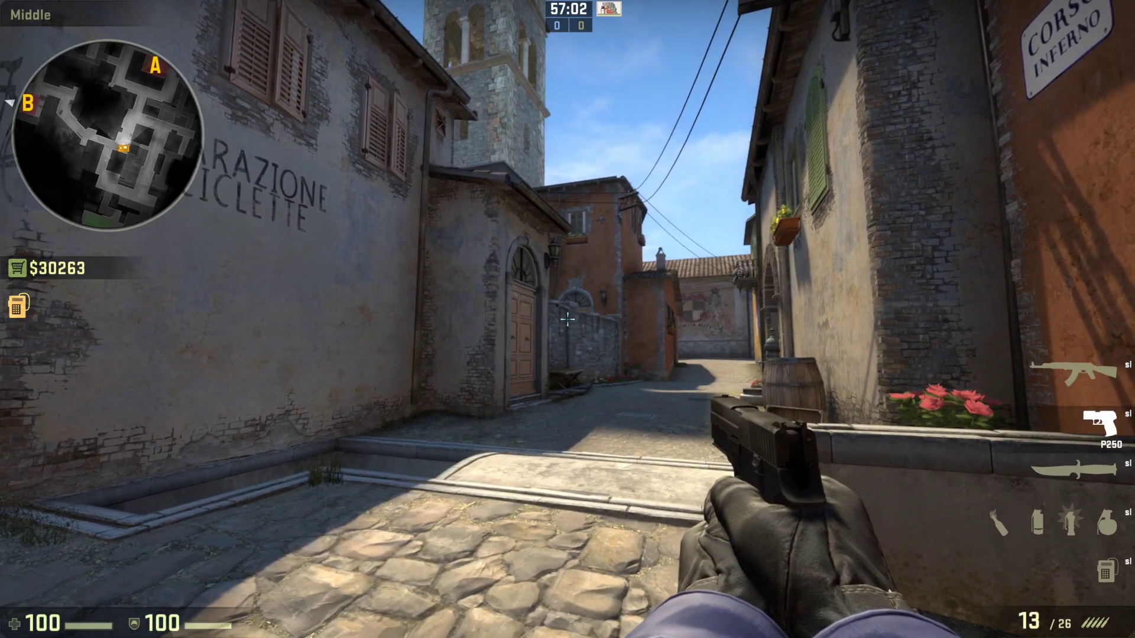
pyautogui.press('x')
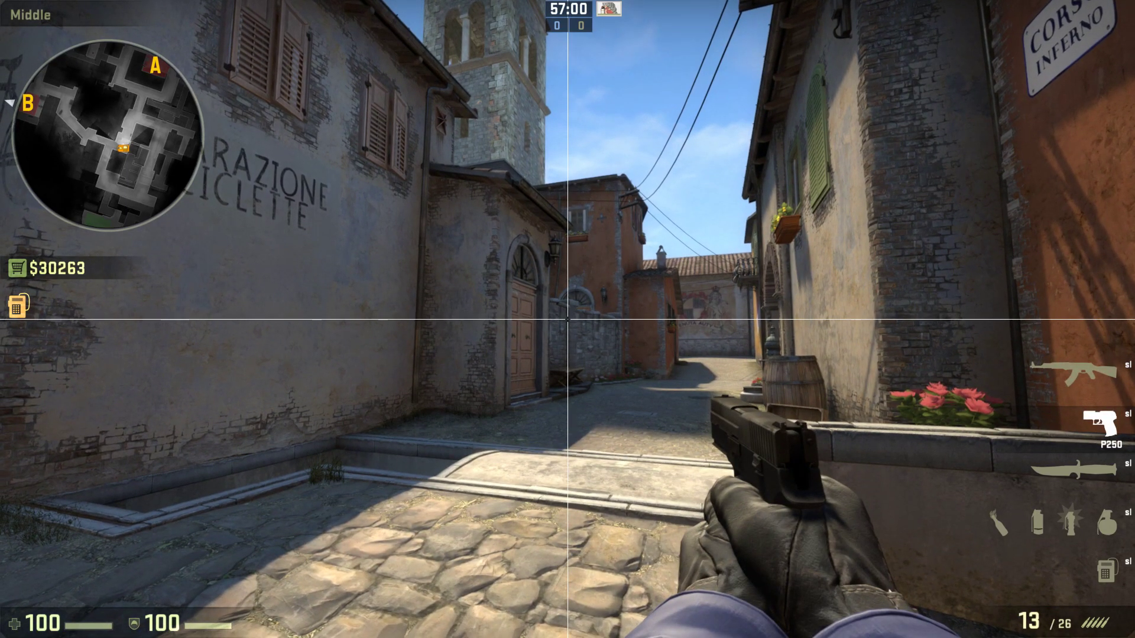
pyautogui.press('x')
pyautogui.press('x')
pyautogui.press('x')
pyautogui.press('x')
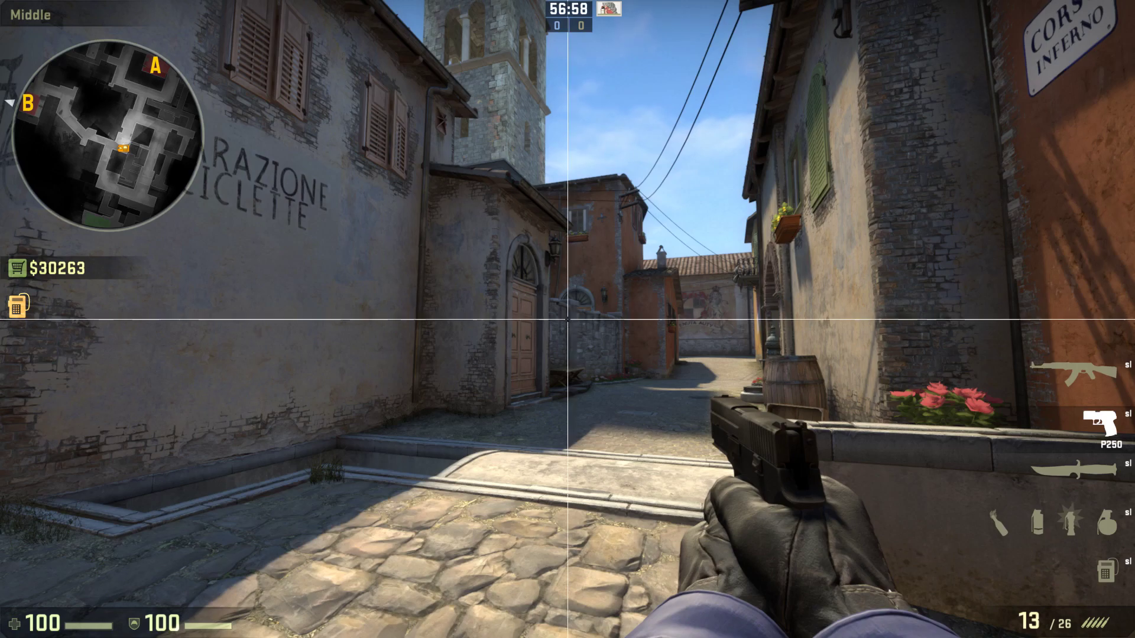
pyautogui.press('x')
pyautogui.press('x')
pyautogui.press('x')
pyautogui.press('x')
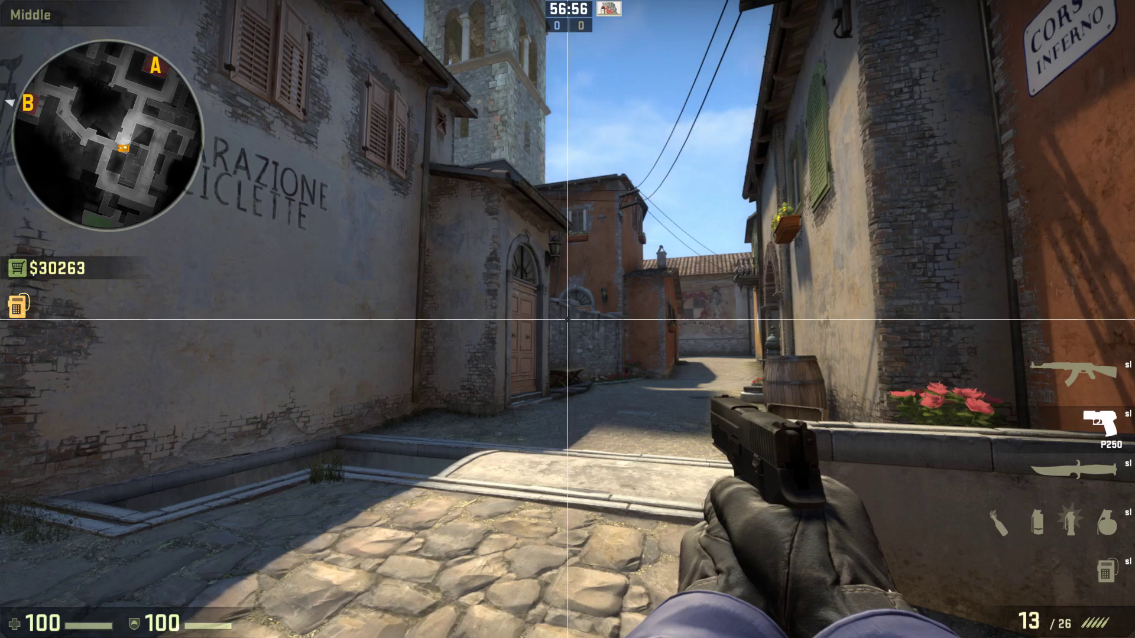
pyautogui.press('x')
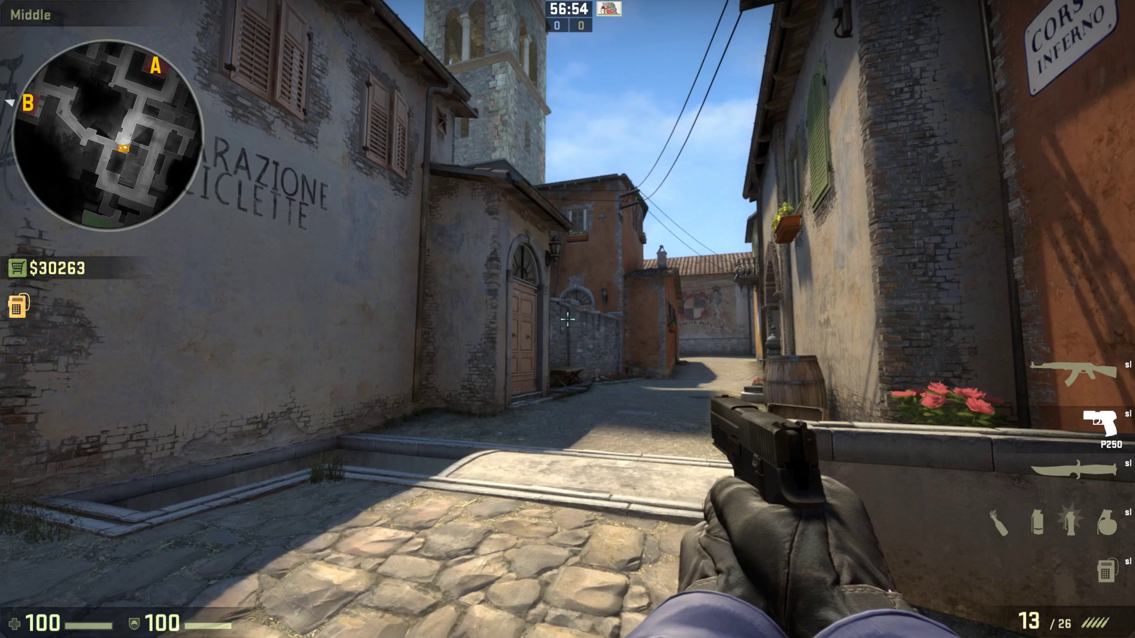
pyautogui.press('x')
pyautogui.press('x')
pyautogui.press('x')
pyautogui.press('x')
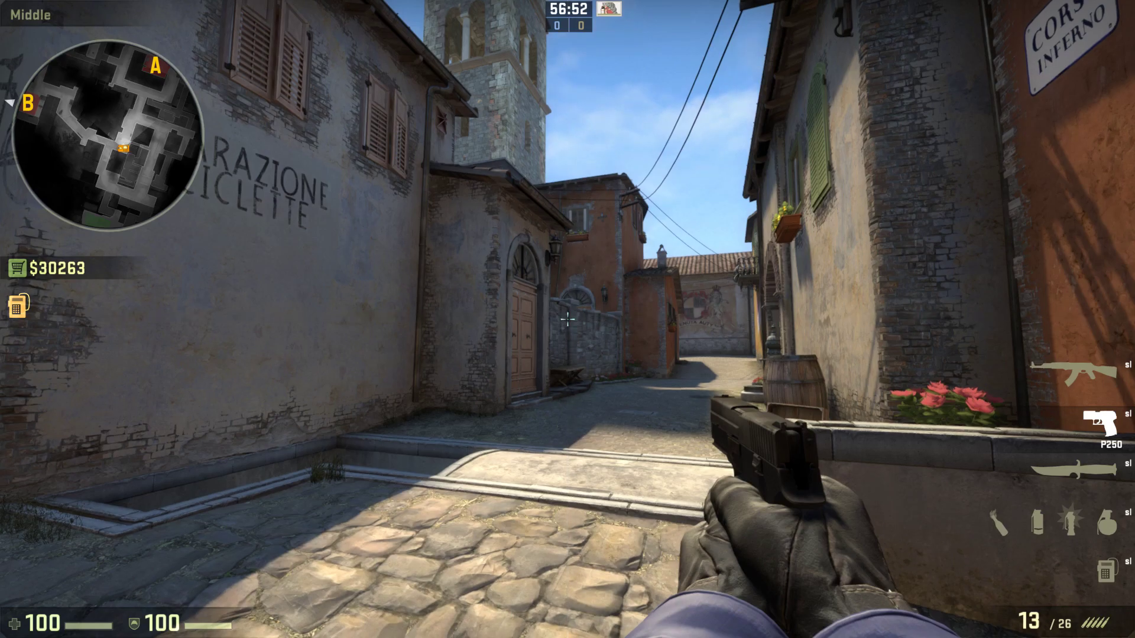
pyautogui.press('3')
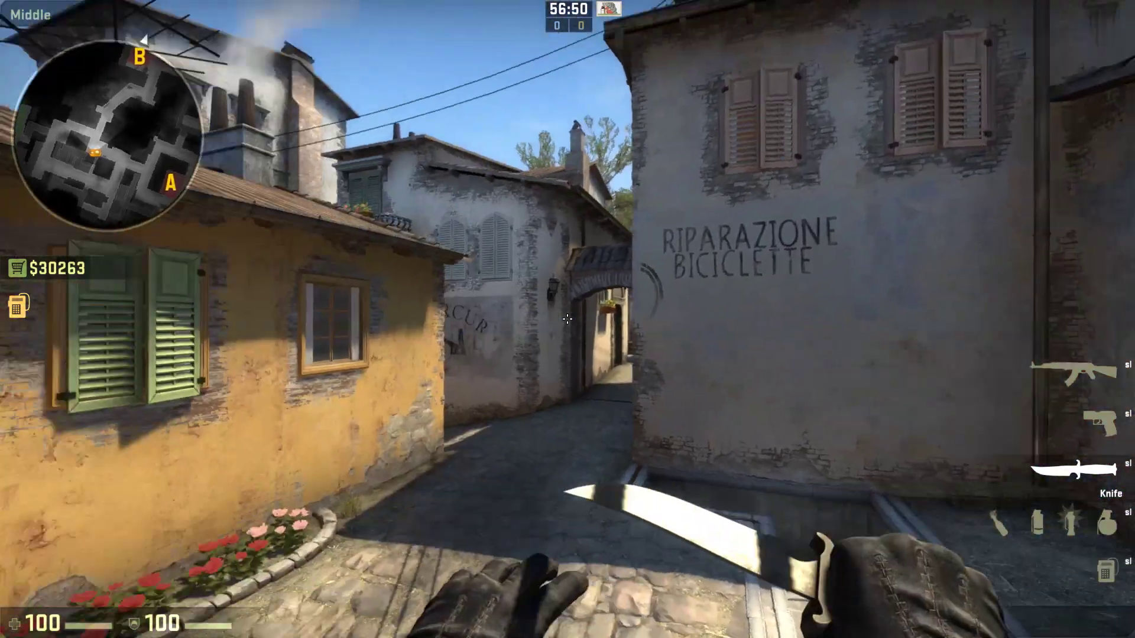
pyautogui.press('x')
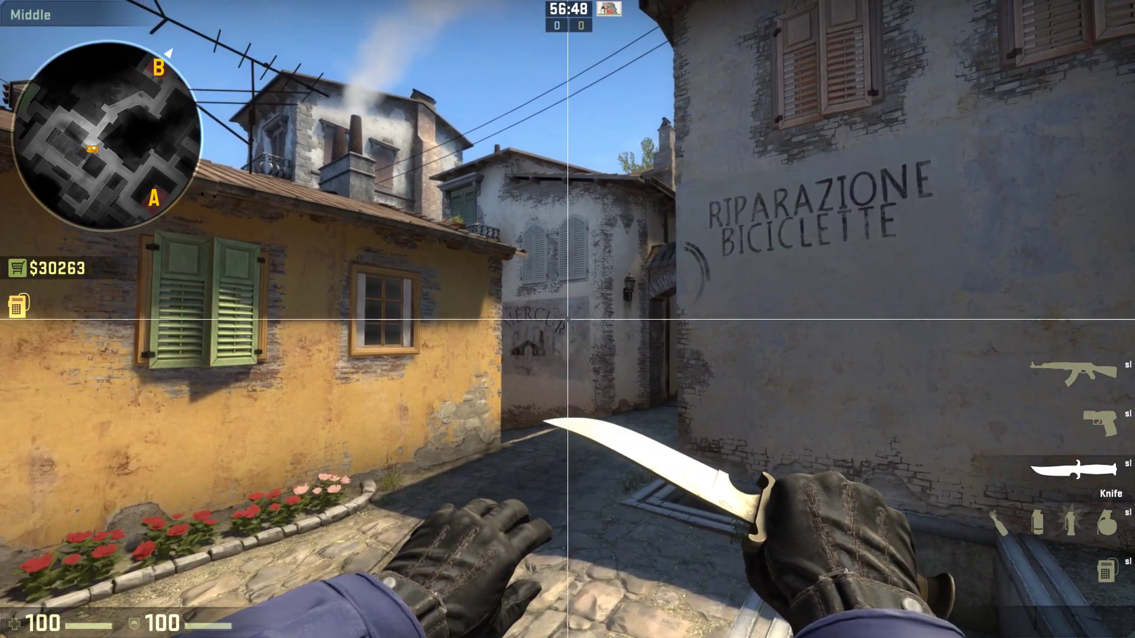